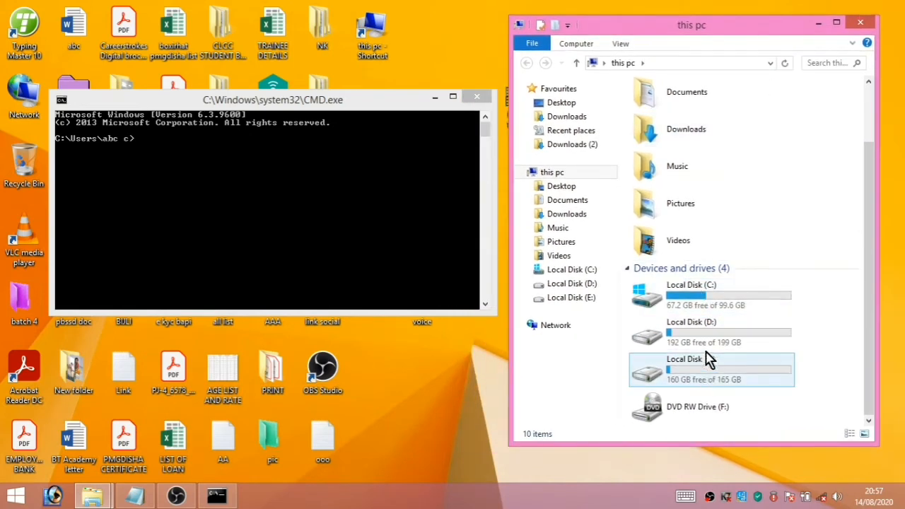
Shrink the Notepad notes window to the width of its text and place it clear of the command prompt.
mouse_move(718, 294)
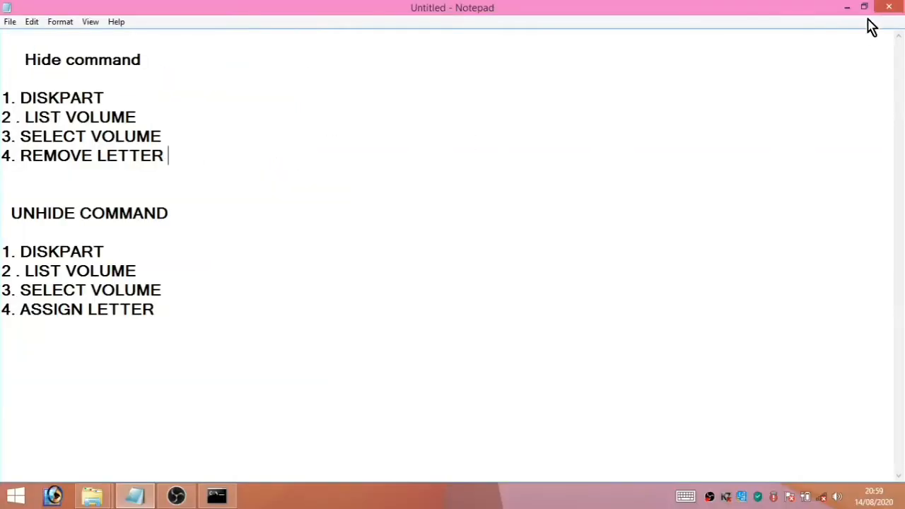
left_click(863, 7)
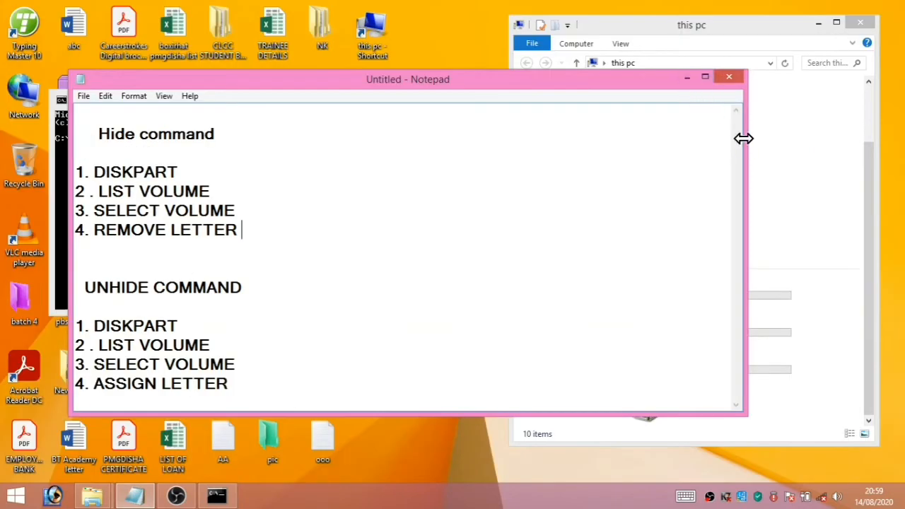
mouse_move(743, 138)
left_mouse_down()
mouse_move(384, 171)
mouse_move(276, 186)
mouse_move(260, 198)
left_mouse_up()
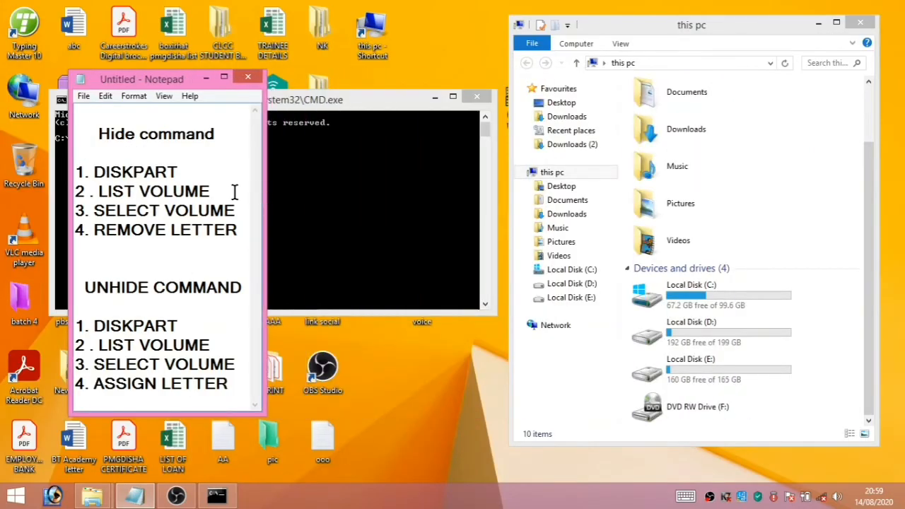
left_click_drag(180, 84, 816, 35)
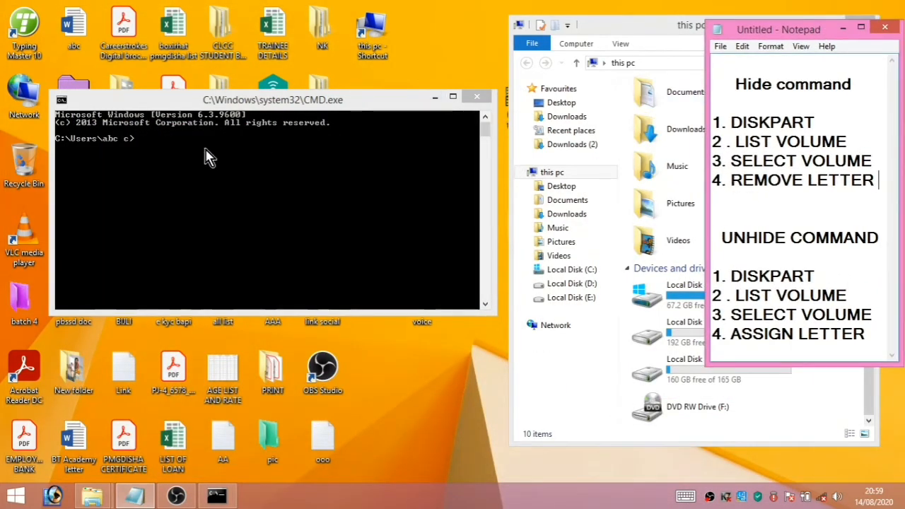
Start the disk partitioning tool by running DISKPART in the command prompt.
left_click(147, 145)
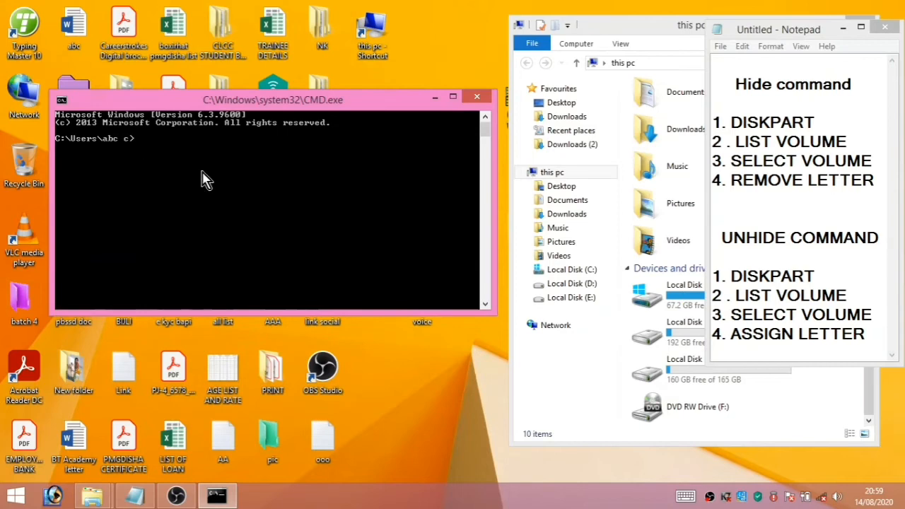
type("DISK")
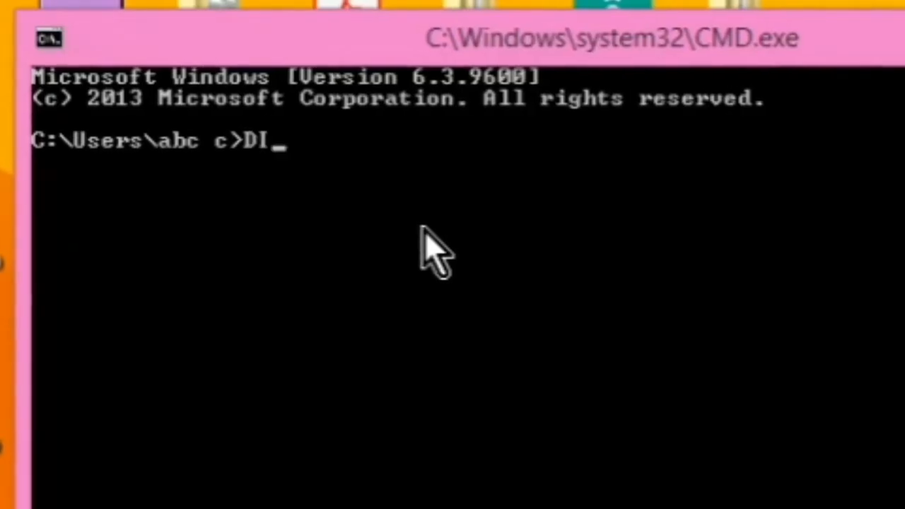
type("PART")
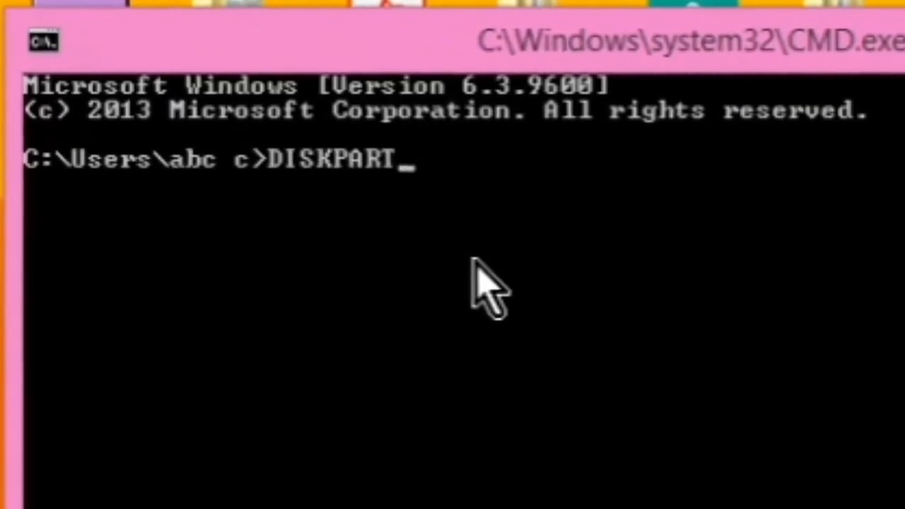
key("Return")
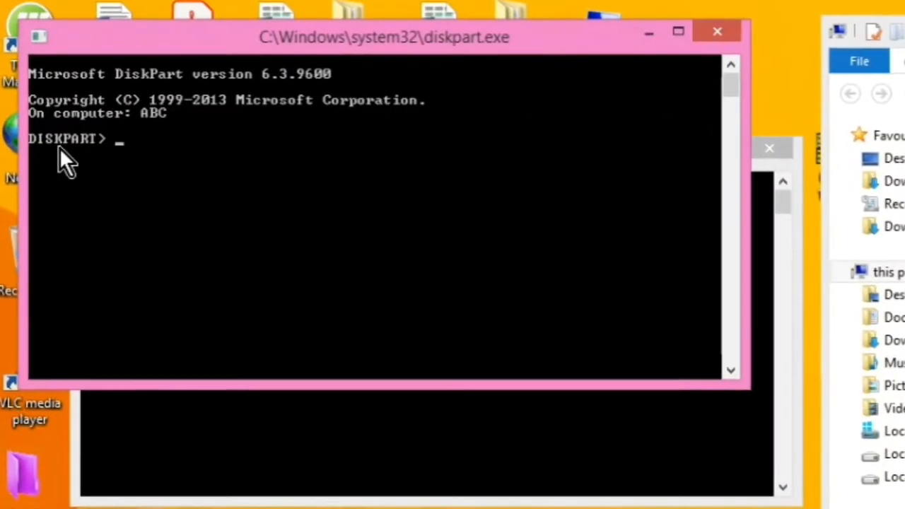
Rearrange the DiskPart and this pc windows and bring the Notepad notes to the front so all three can be used together.
left_click_drag(528, 47, 488, 170)
left_click(741, 163)
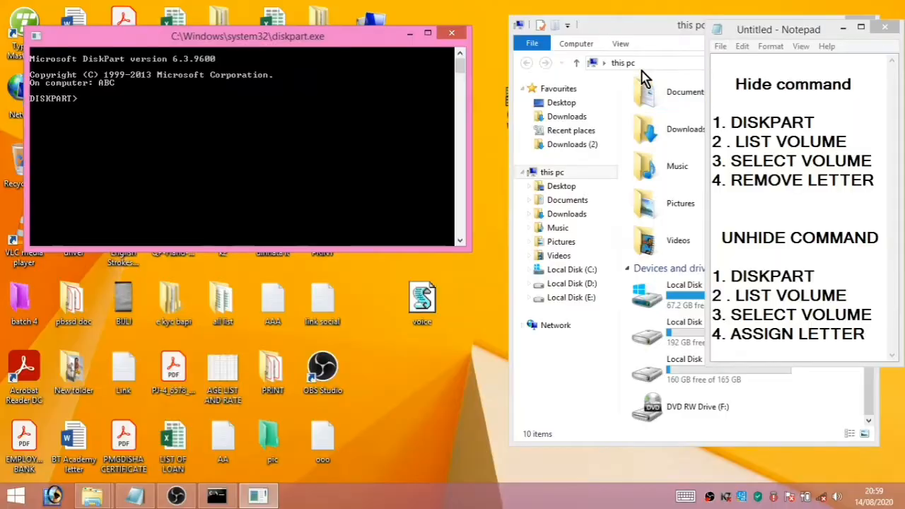
left_click(653, 32)
left_click_drag(662, 34, 654, 77)
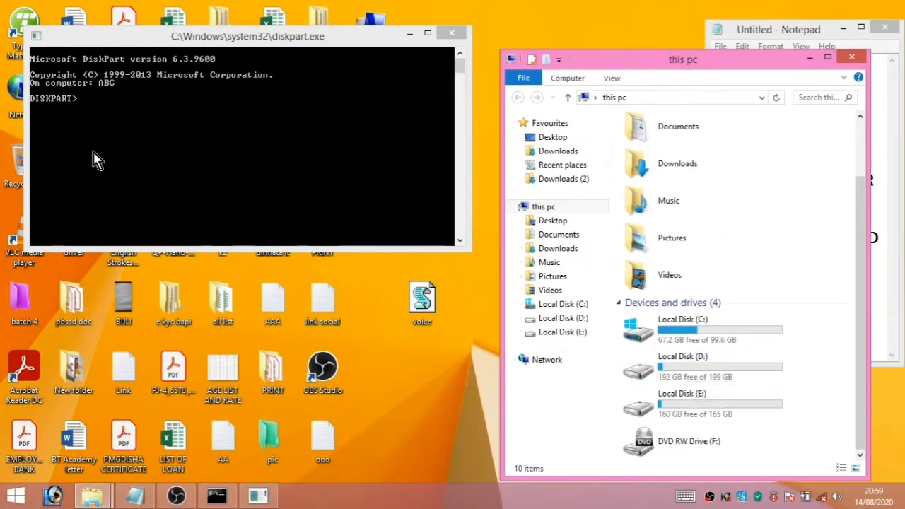
left_click(748, 30)
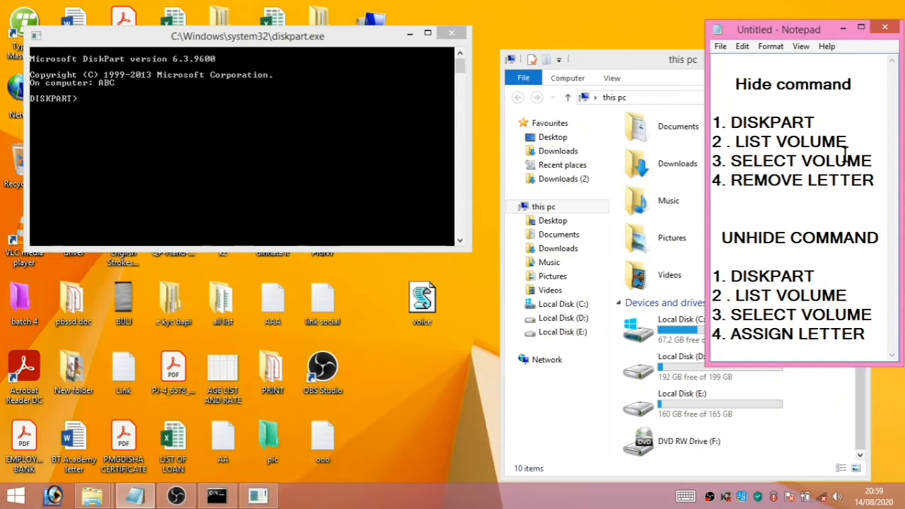
List the computer's volumes in DiskPart with the LIST VOLUME command.
left_click(125, 110)
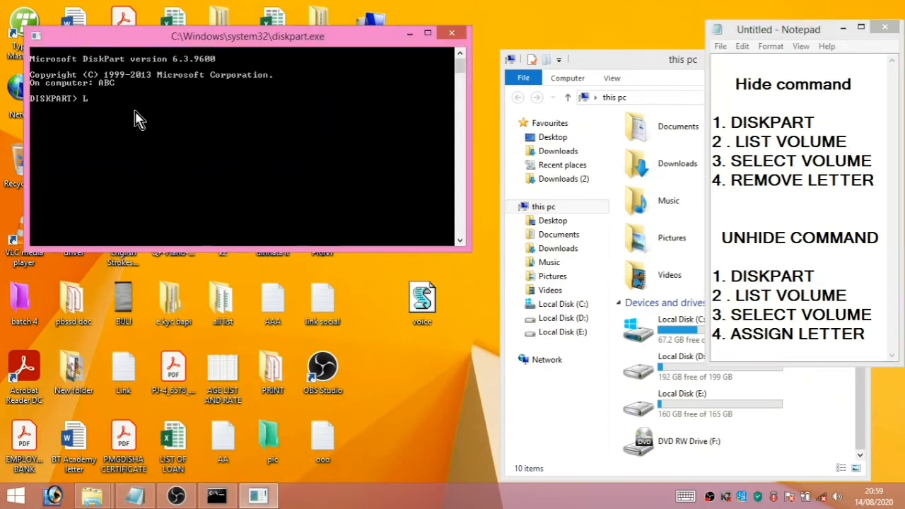
type("LIST")
type(" VO")
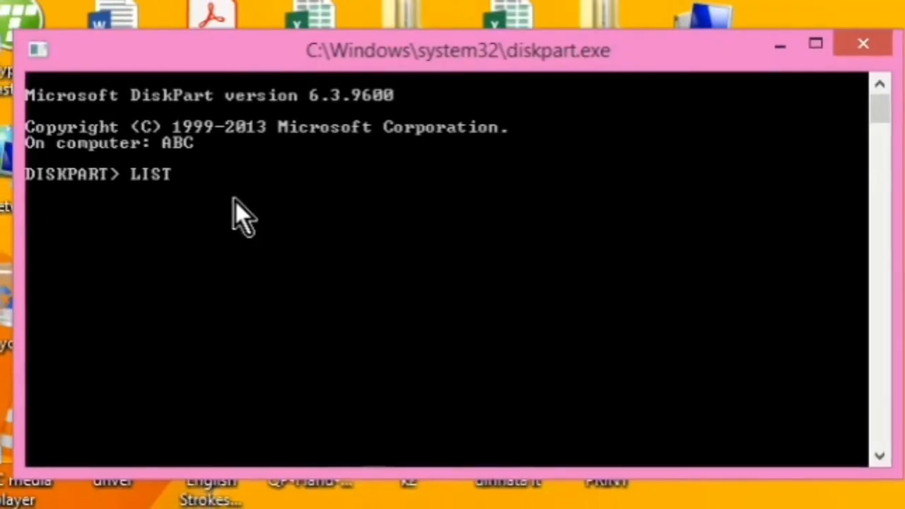
type("LUME")
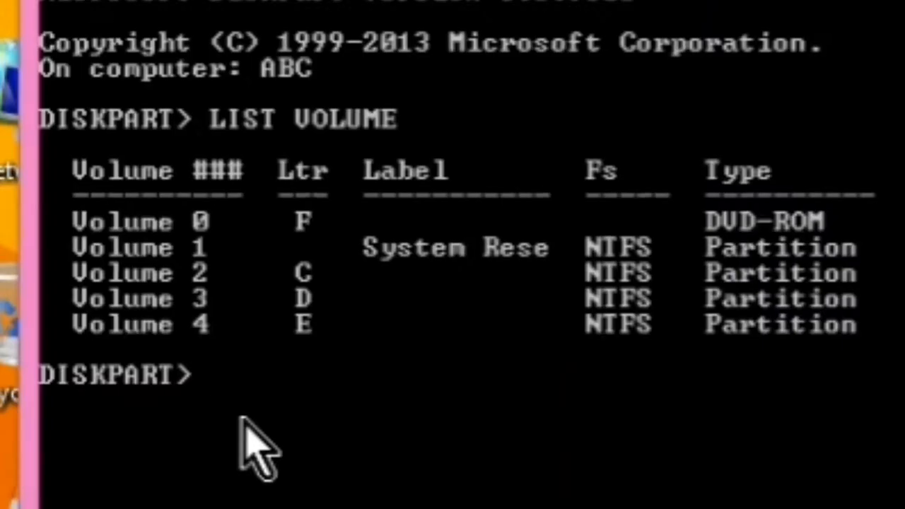
Enter SELECT VOLUME D at the DiskPart prompt without running it.
type("SELECT V")
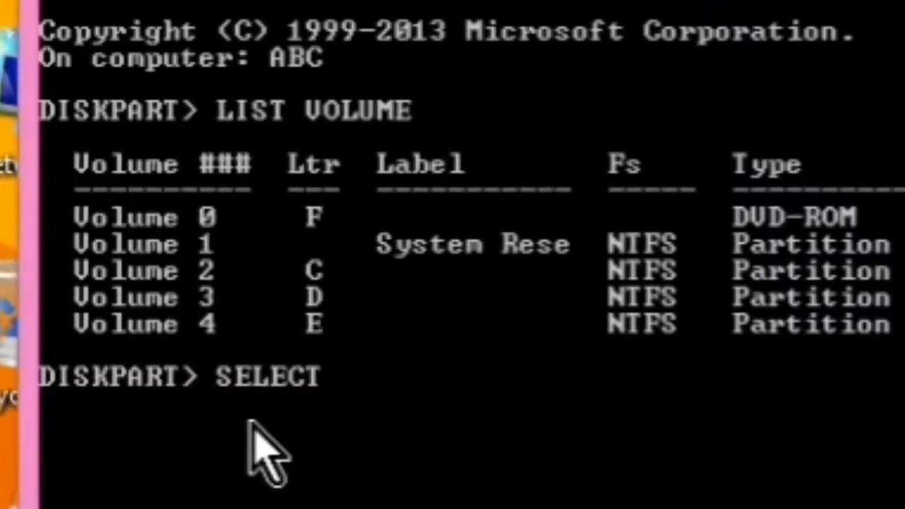
type("OLUM")
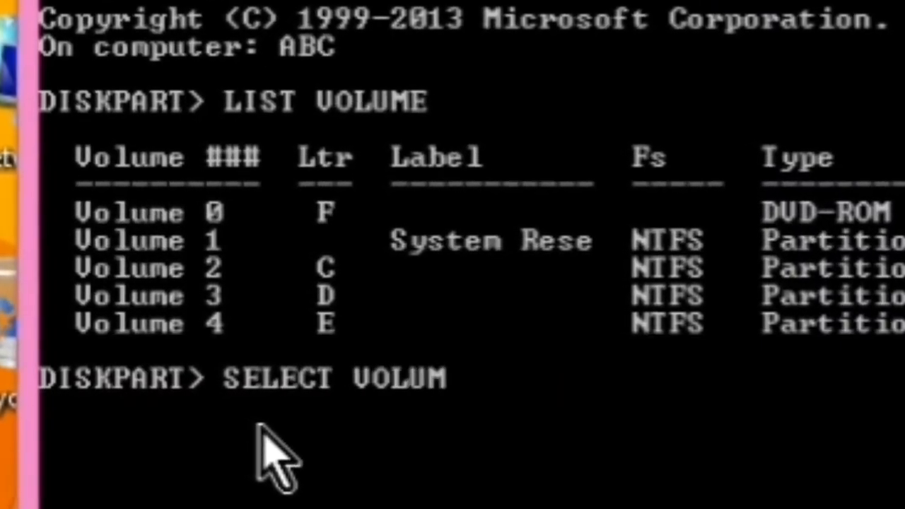
type("E N")
key("BackSpace")
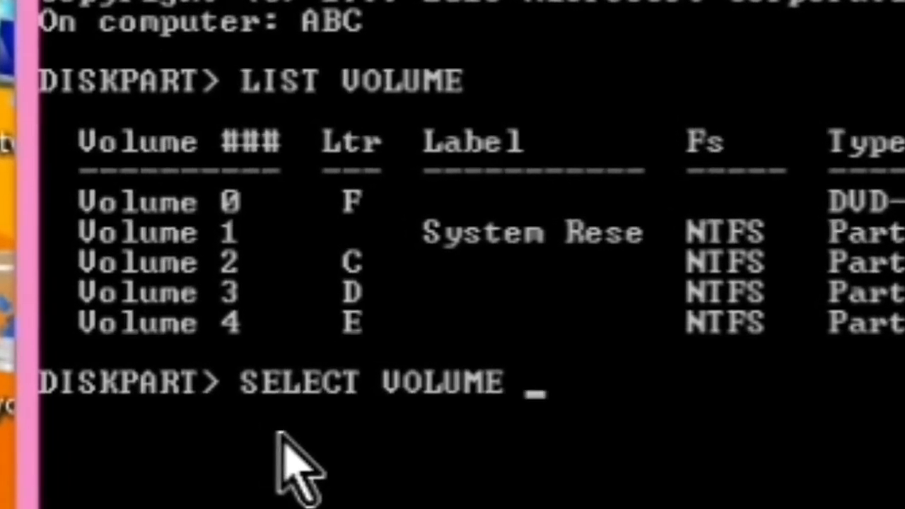
type("D")
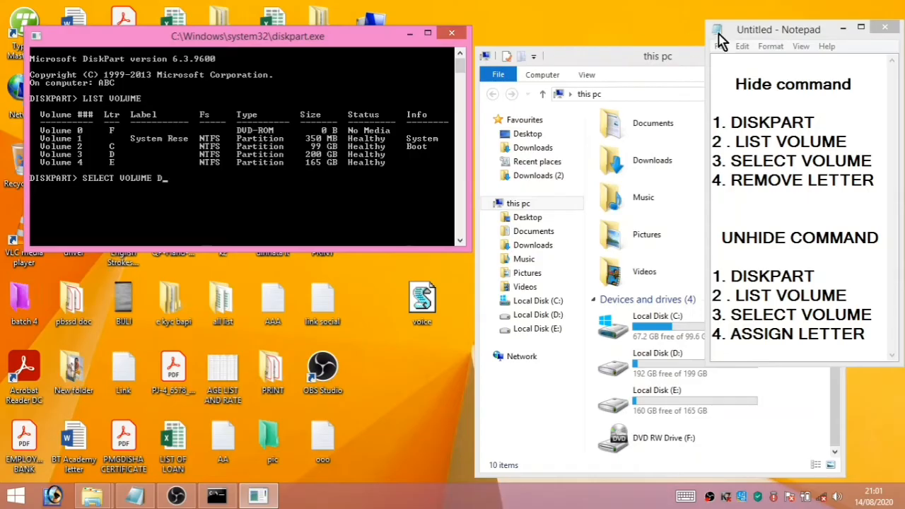
Add D to the SELECT VOLUME line under Hide command in the notes and widen the Notepad window to fit it.
left_click(799, 36)
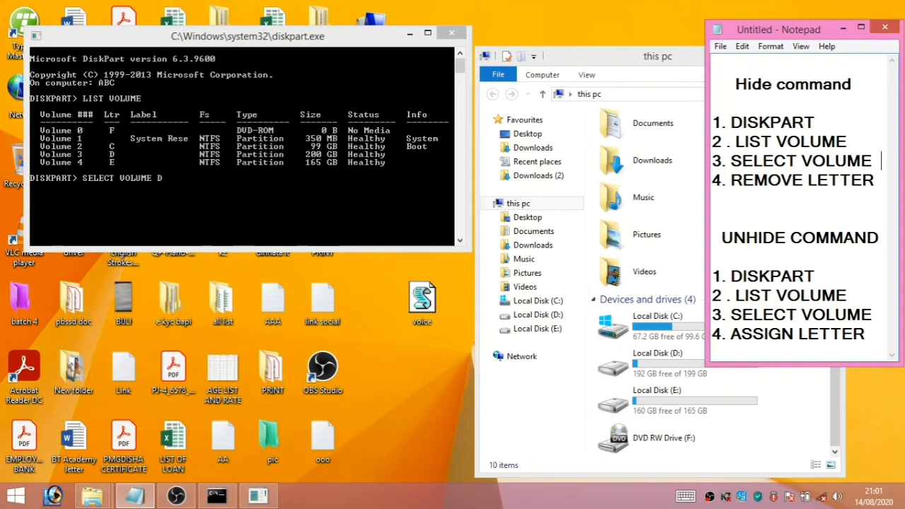
type("D")
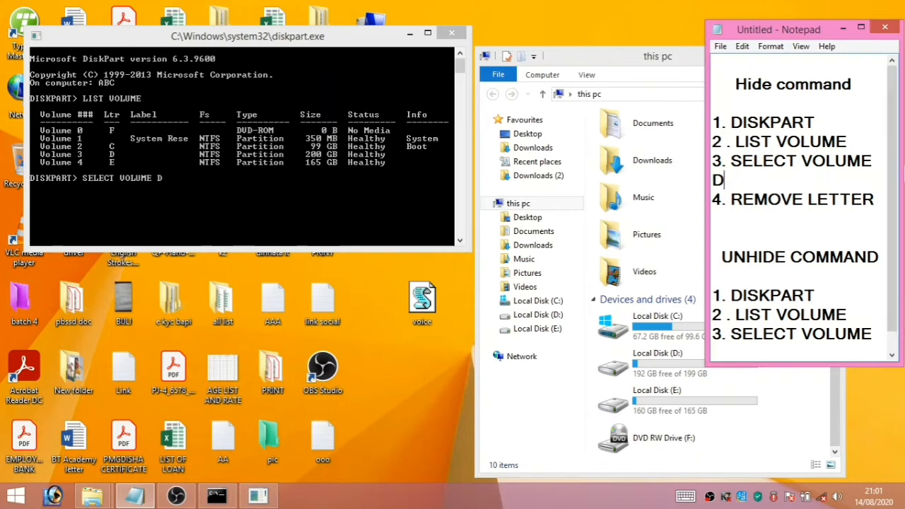
left_click_drag(705, 208, 686, 210)
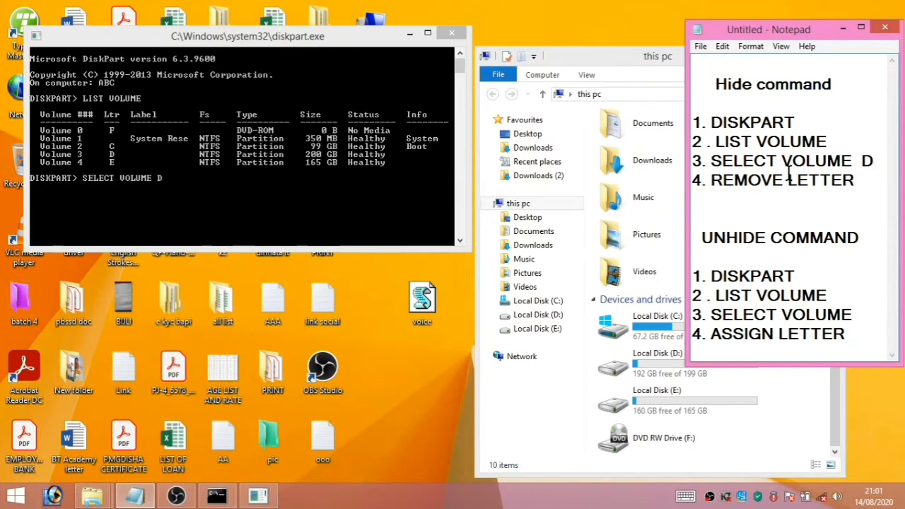
Change the pending DiskPart command to SELECT VOLUME 3 and run it.
left_click(167, 187)
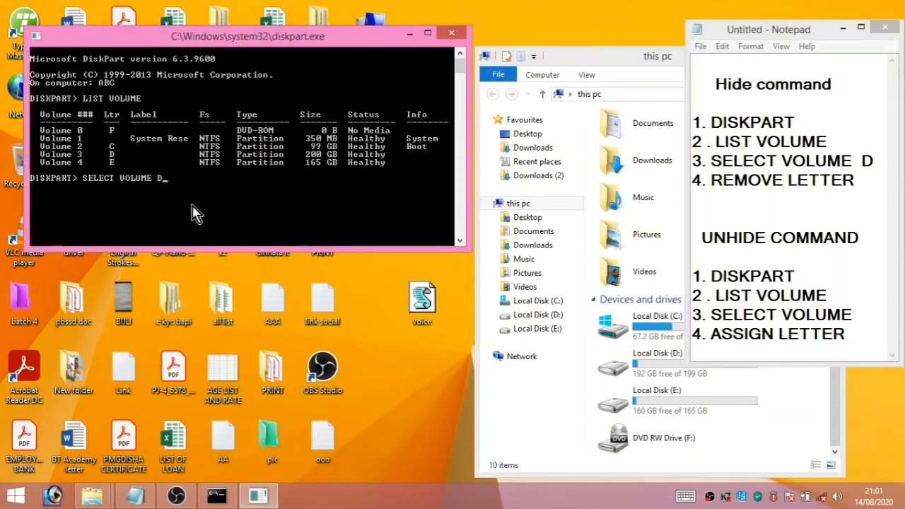
type("SELECT VOLUME 3")
key("Return")
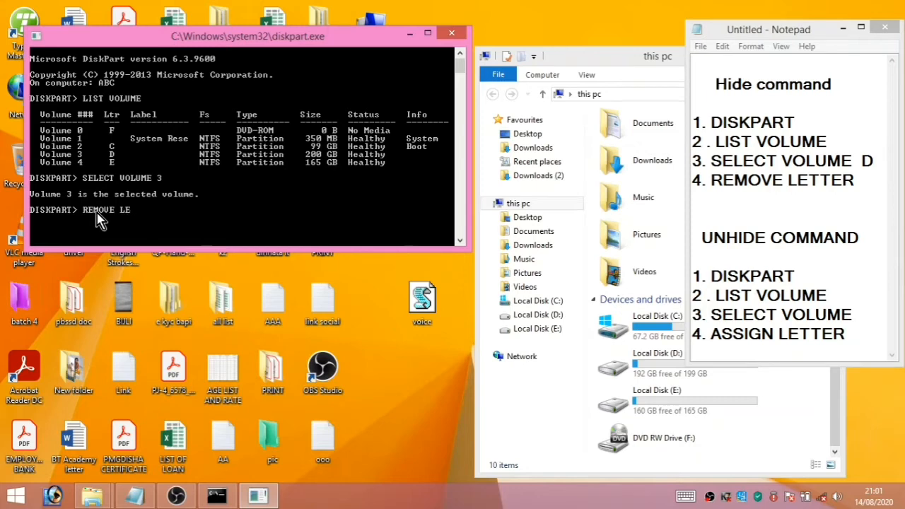
Run REMOVE LETTER D on the selected volume in DiskPart, and add D to the REMOVE LETTER line in the notes.
type("TTER ")
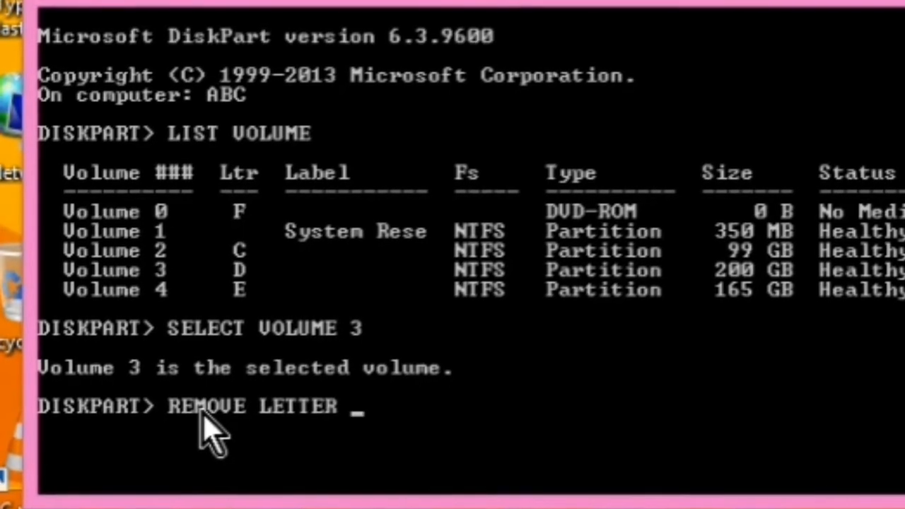
type("3")
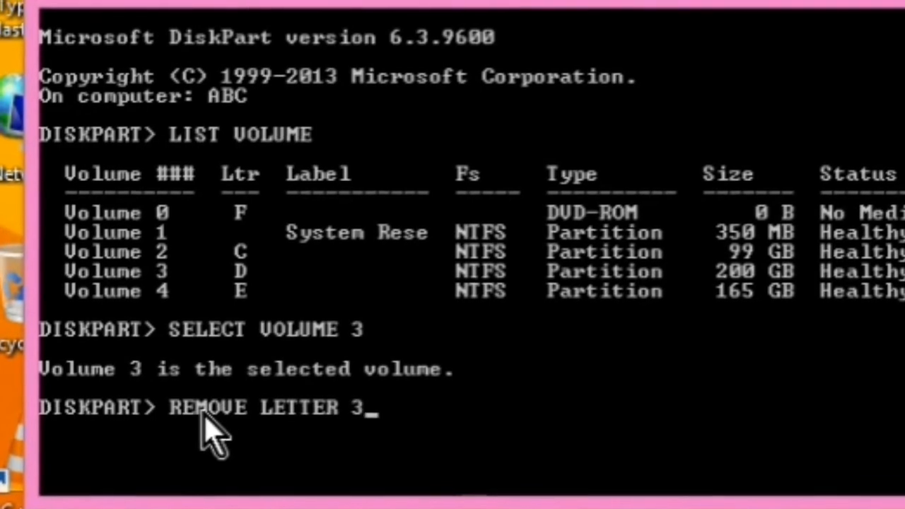
key("BackSpace")
type("D")
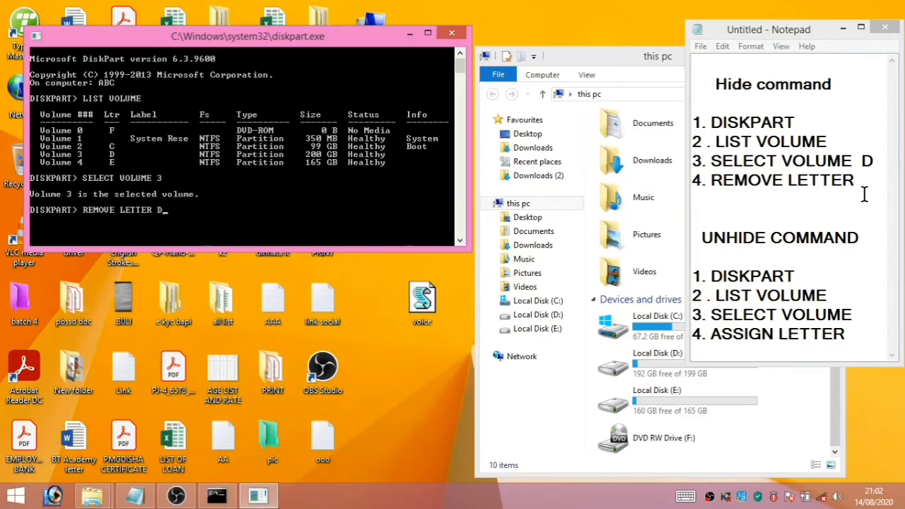
left_click(865, 185)
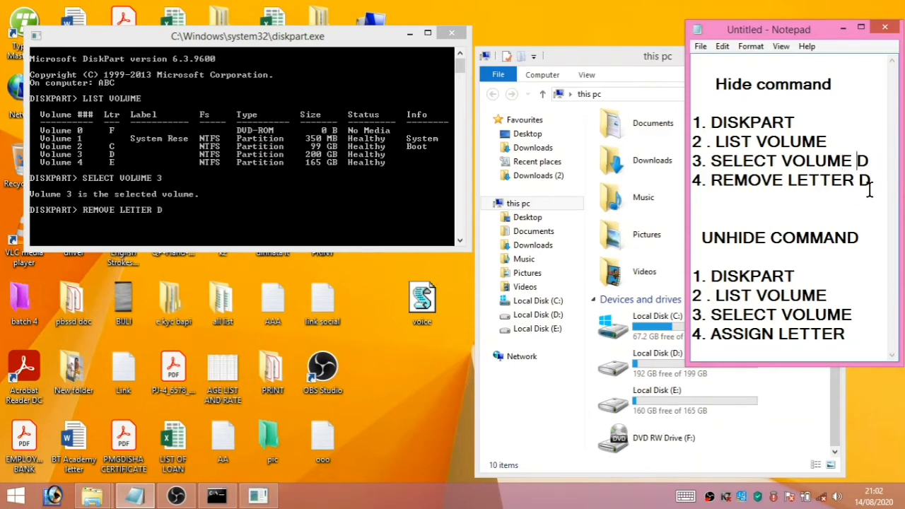
left_click(171, 212)
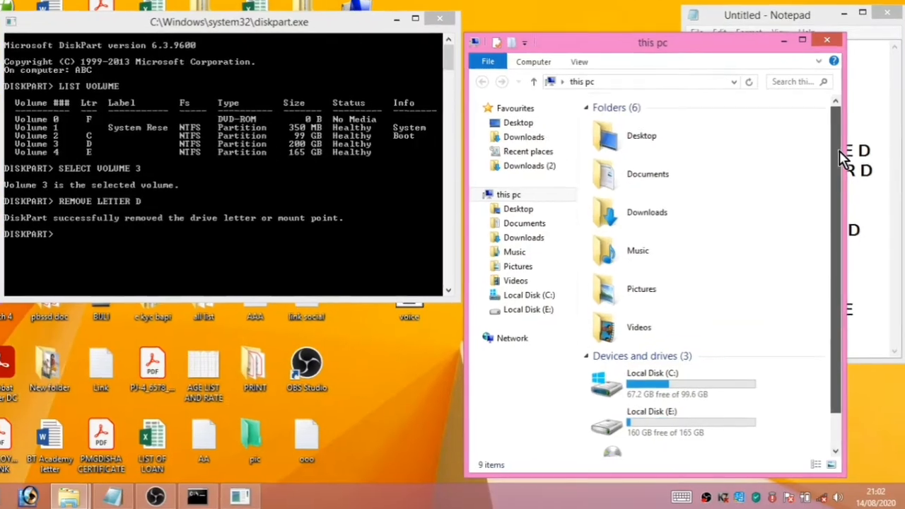
Refresh the this pc window and check under Devices and drives whether Local Disk (D:) is still listed.
left_click_drag(839, 151, 841, 220)
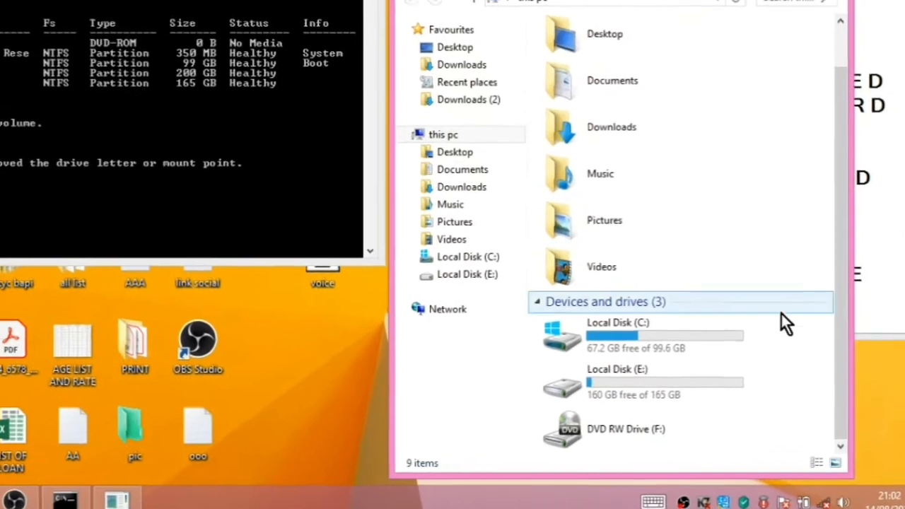
right_click(807, 336)
left_click(797, 200)
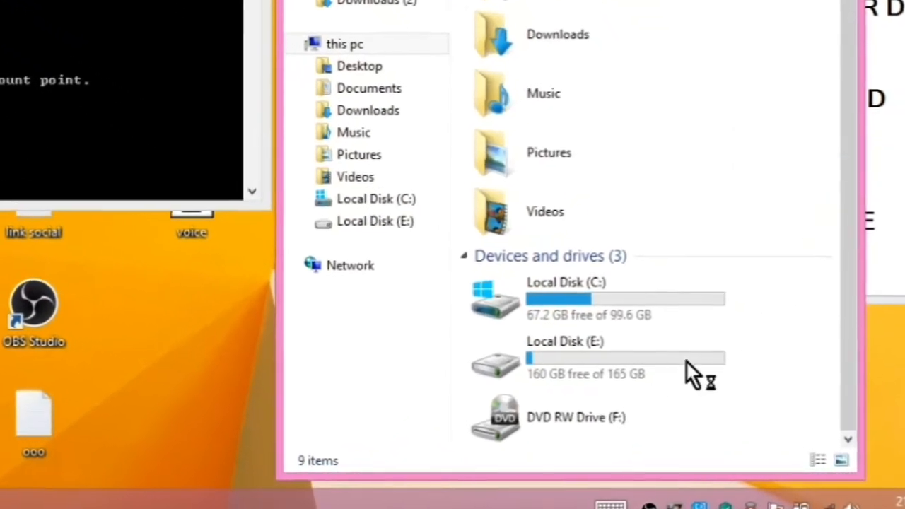
left_click(634, 335)
left_click_drag(857, 88, 855, 212)
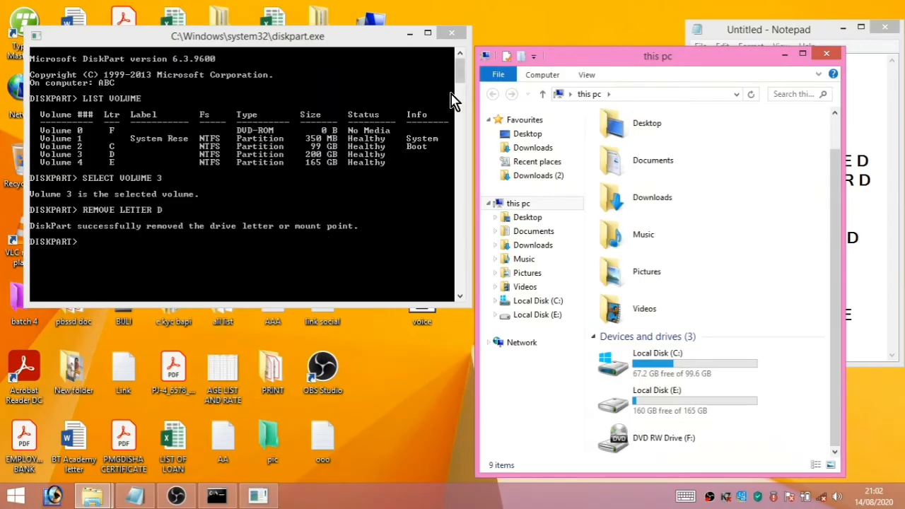
Close the DiskPart, this pc and command prompt windows, and minimize the Notepad notes.
left_click(450, 34)
left_click_drag(721, 57, 515, 7)
left_click(624, 9)
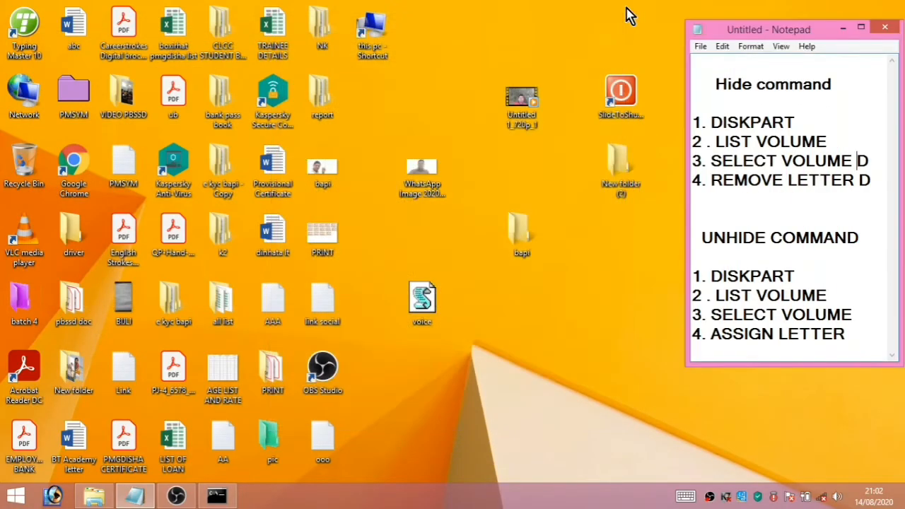
left_click(843, 30)
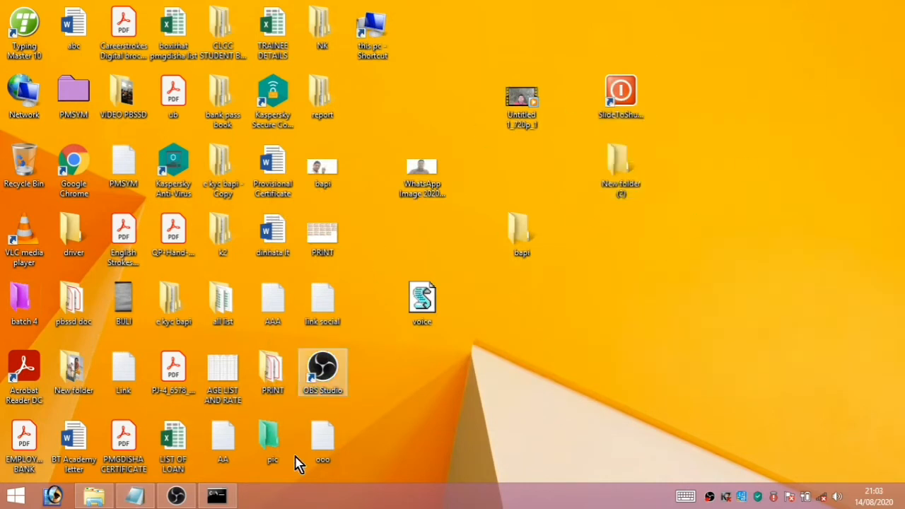
left_click(216, 495)
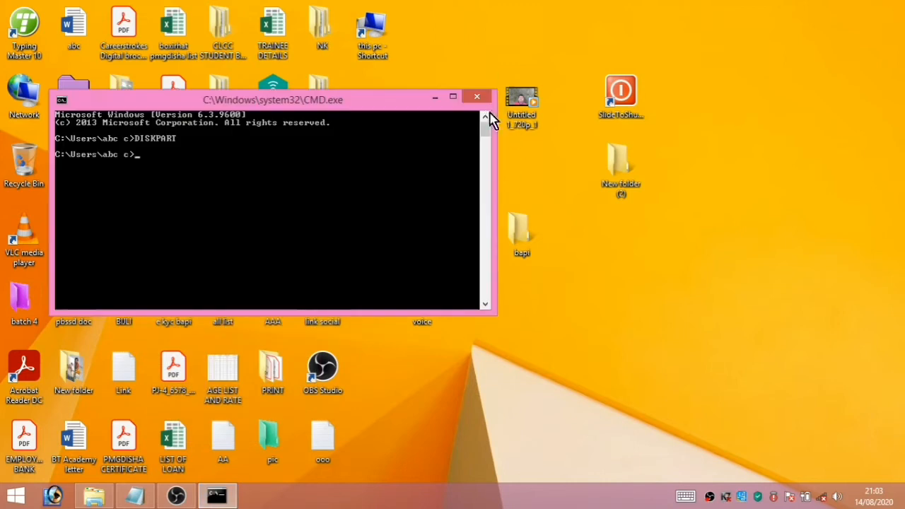
left_click(477, 94)
Reopen this pc from its desktop shortcut to check the list of drives.
double_click(372, 32)
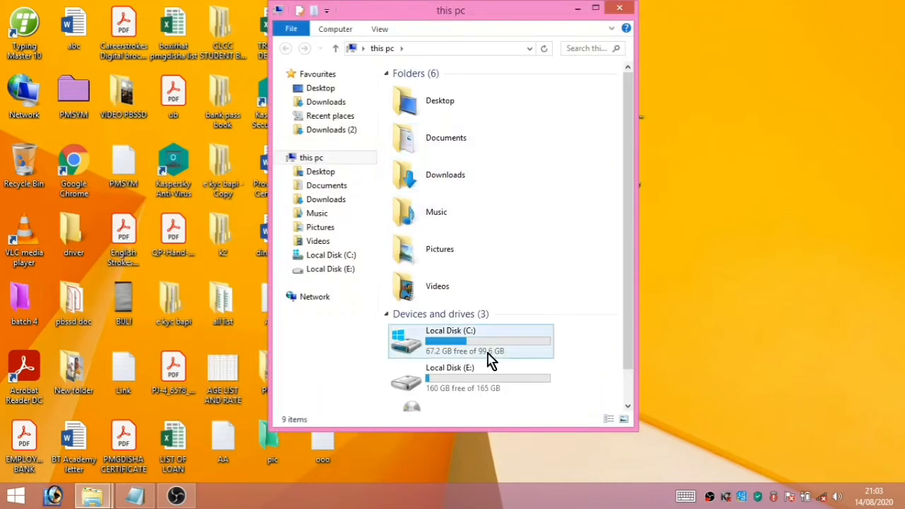
Close and reopen this pc, and check which drives are listed under Devices and drives.
scroll(633, 109, "down", 1)
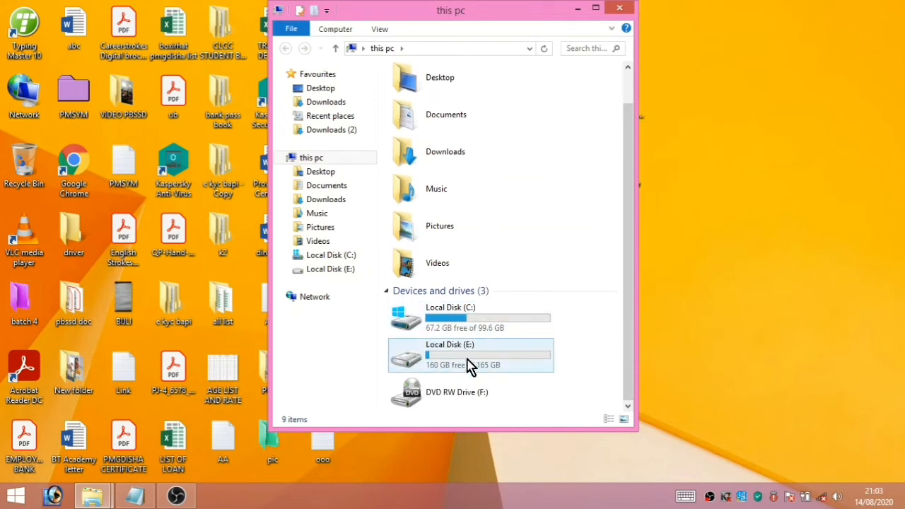
left_click(622, 8)
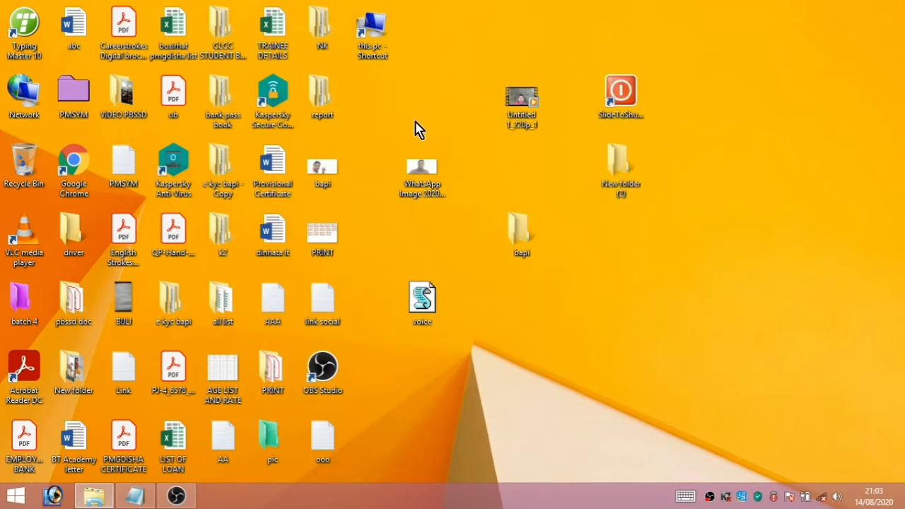
double_click(372, 32)
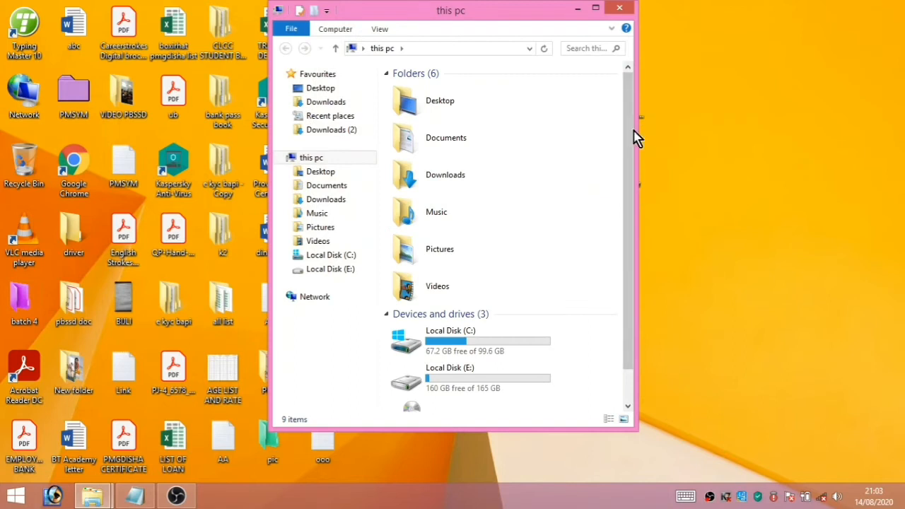
left_click_drag(632, 141, 631, 235)
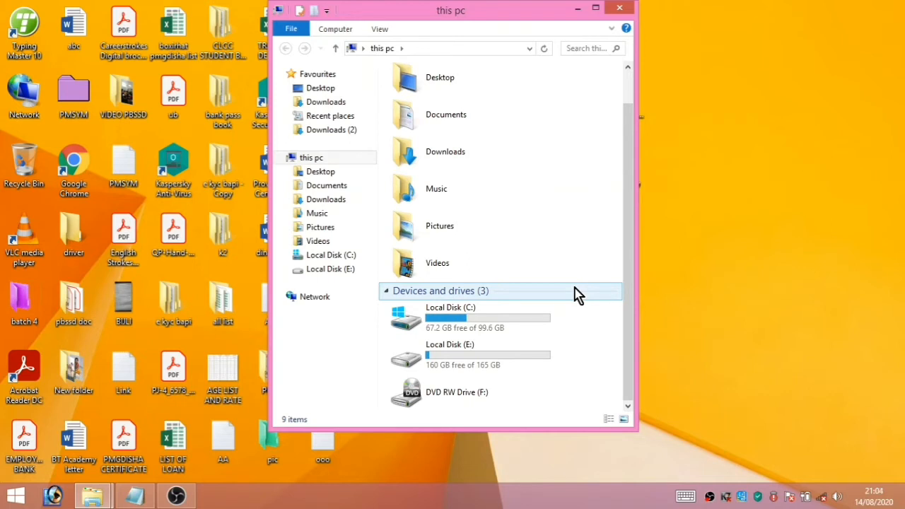
Minimize this pc, refresh the desktop, and bring this pc back up while closing the Recent places window.
left_click(578, 10)
right_click(726, 85)
left_click(754, 120)
double_click(380, 29)
left_click(86, 492)
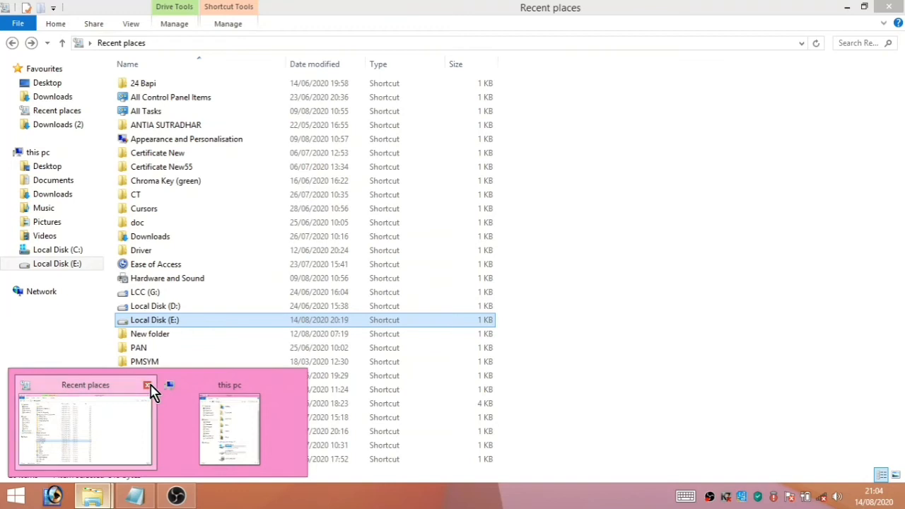
left_click(147, 386)
left_click(111, 390)
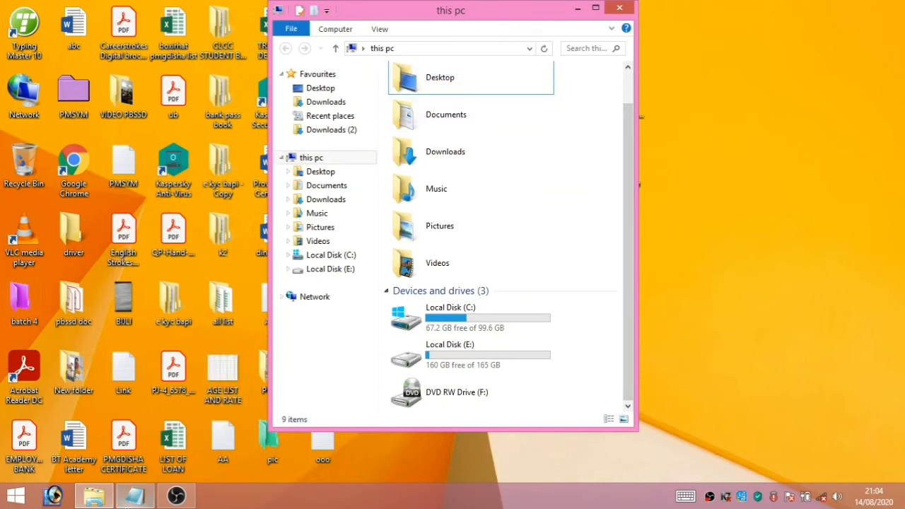
Bring back the Notepad notes and highlight the UNHIDE COMMAND section from its heading through ASSIGN LETTER.
left_click(134, 496)
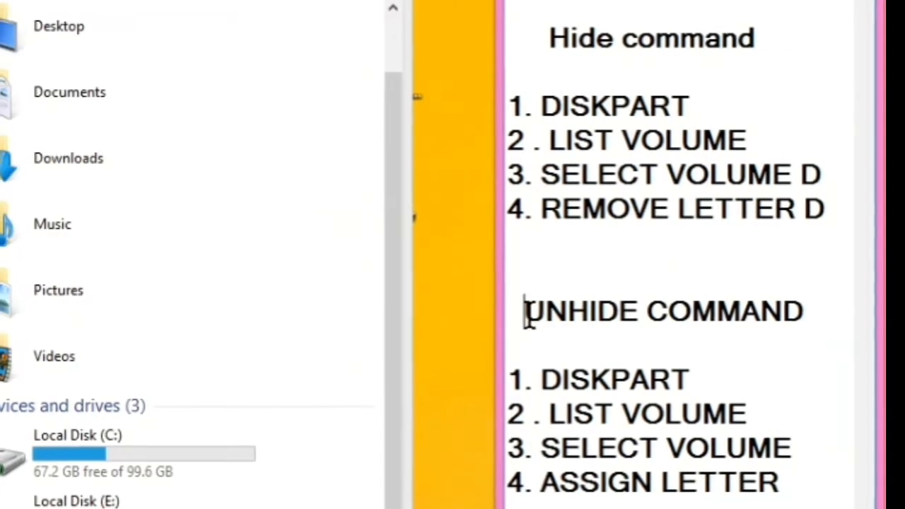
left_click_drag(701, 237, 834, 337)
left_click_drag(762, 487, 797, 481)
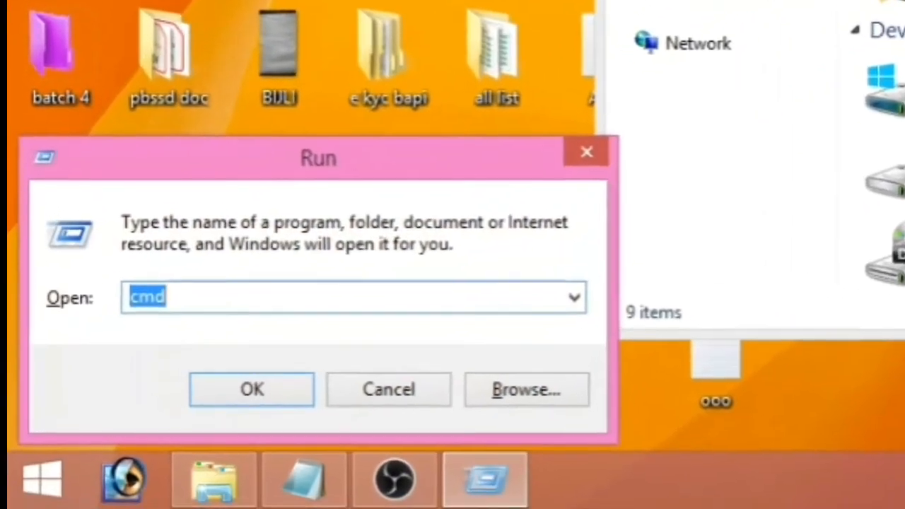
Open a command prompt with CMD and run DISKPART, the first command in the unhide notes.
type("CMD")
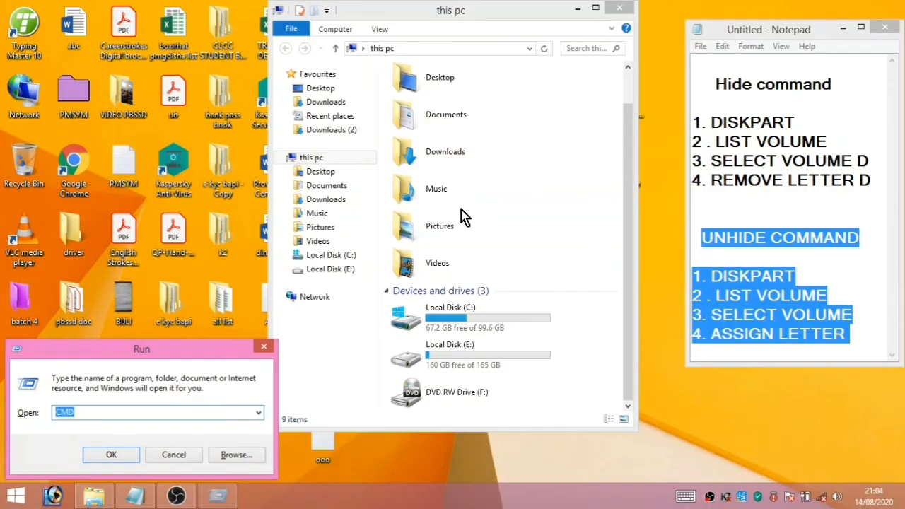
key("Return")
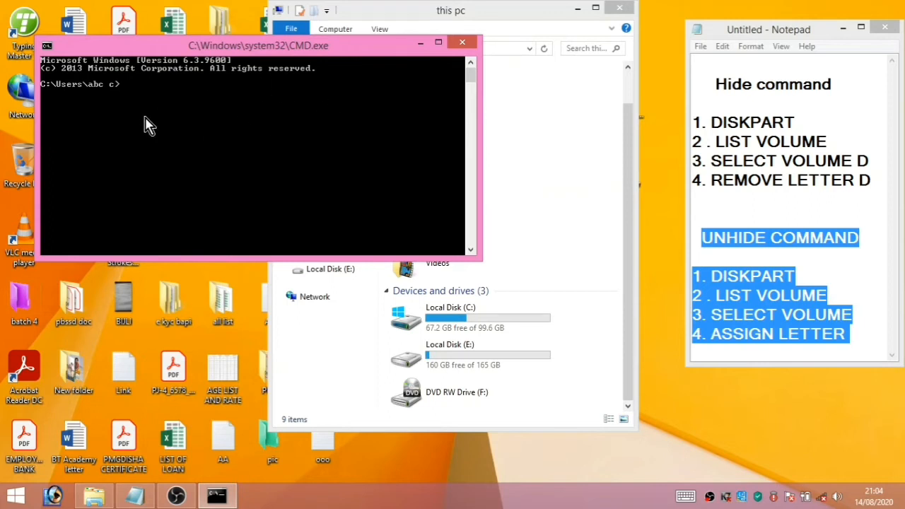
left_click(744, 236)
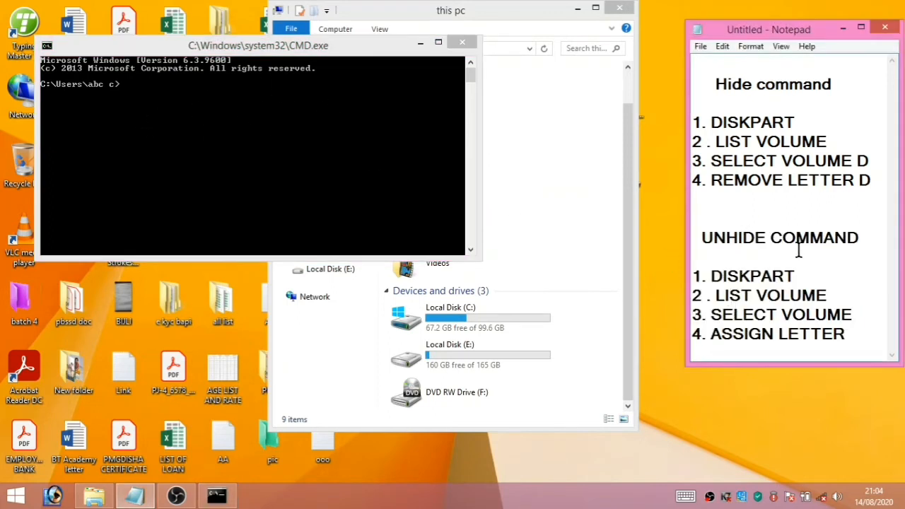
left_click_drag(800, 275, 707, 276)
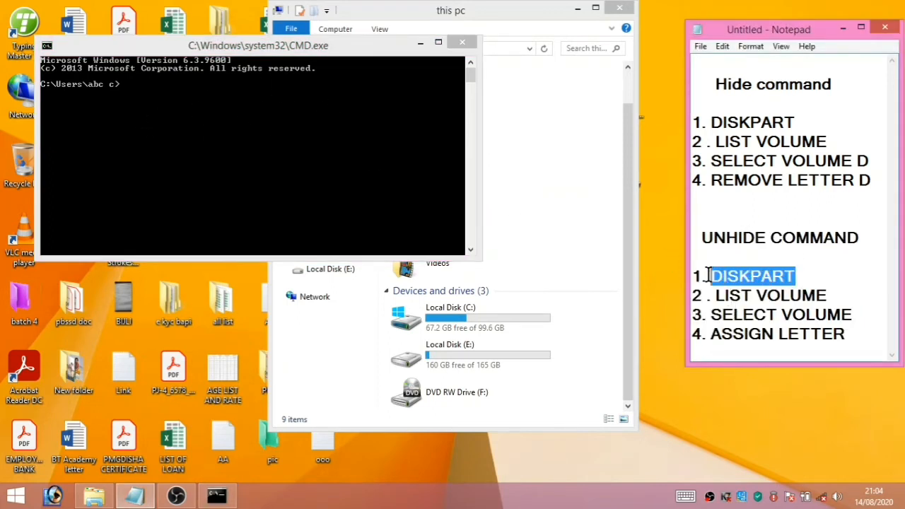
left_click(125, 88)
type("D")
type("ISKP")
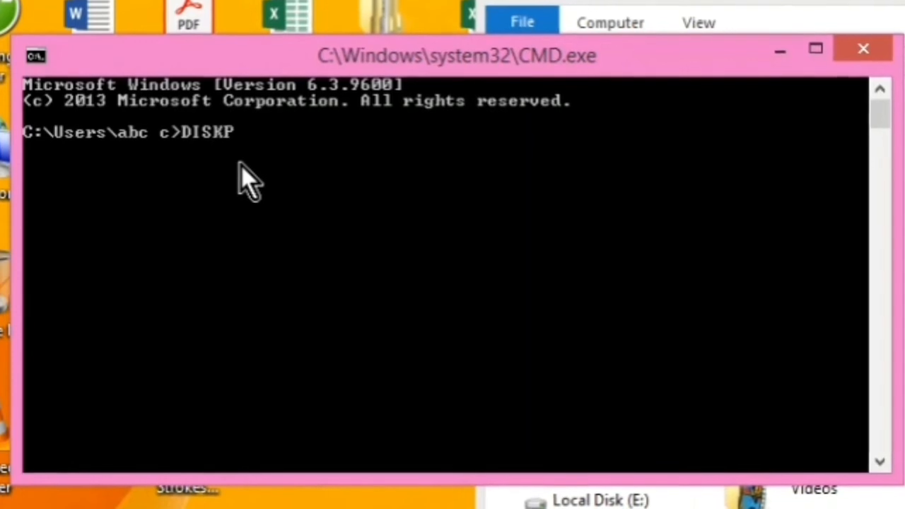
type("ART")
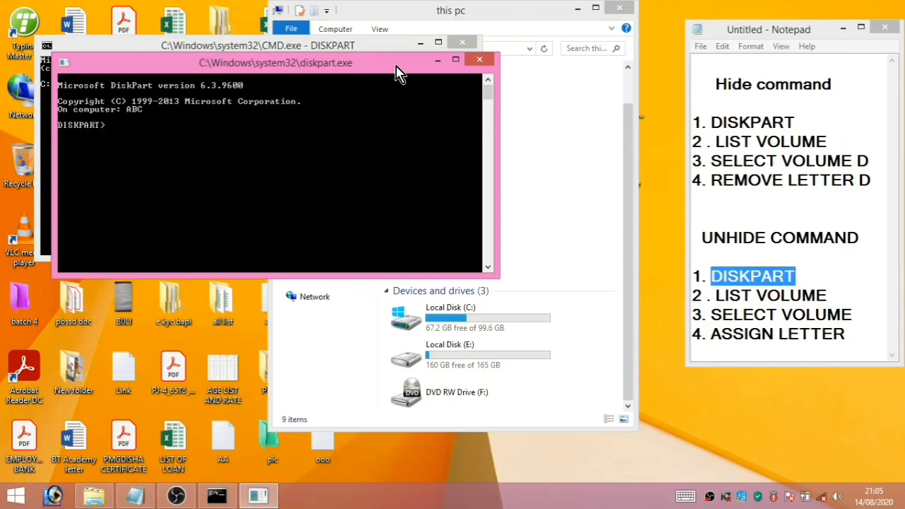
Minimize the command prompt window and move the DiskPart window up into its place.
left_click_drag(398, 71, 394, 134)
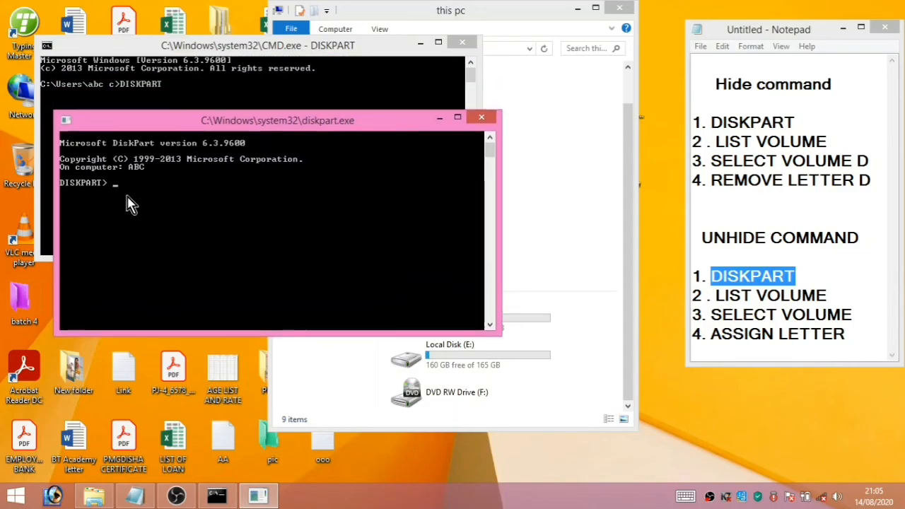
left_click(390, 55)
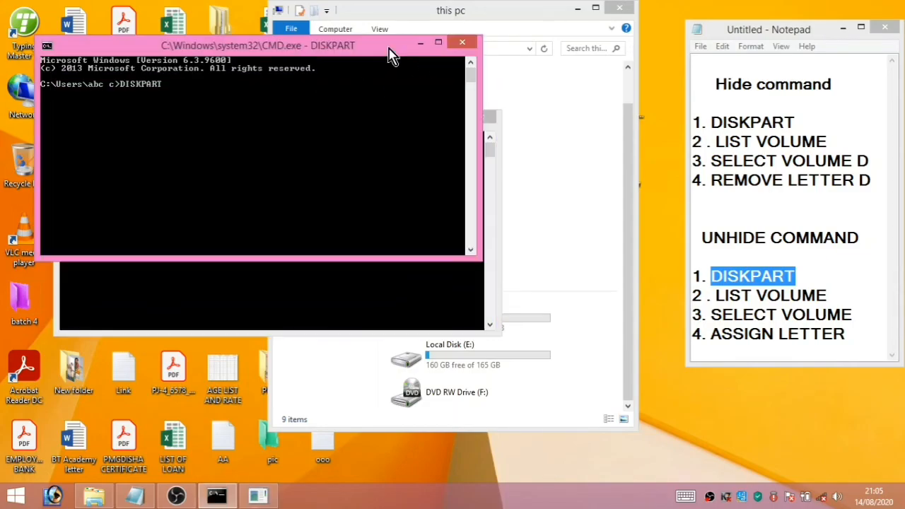
left_click(419, 50)
left_click_drag(375, 117, 372, 55)
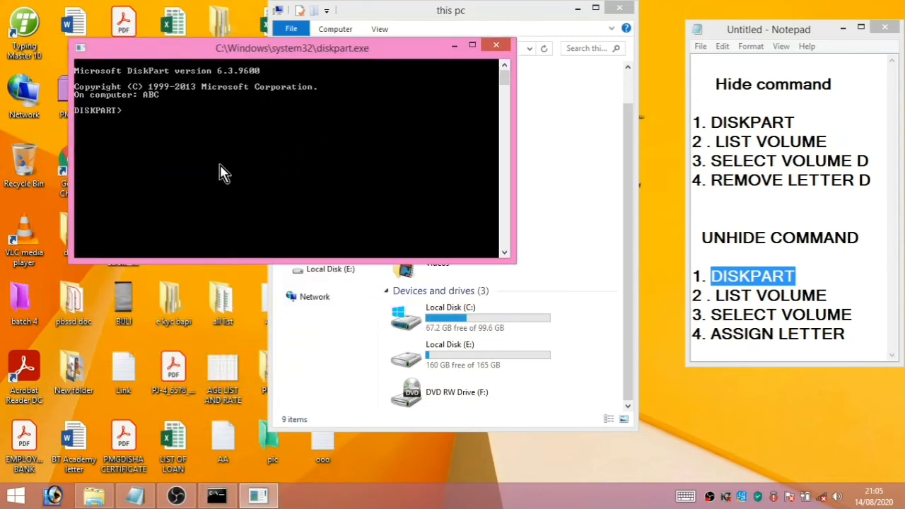
Highlight LIST VOLUME in the unhide notes and run that command in DiskPart.
left_click_drag(826, 295, 715, 300)
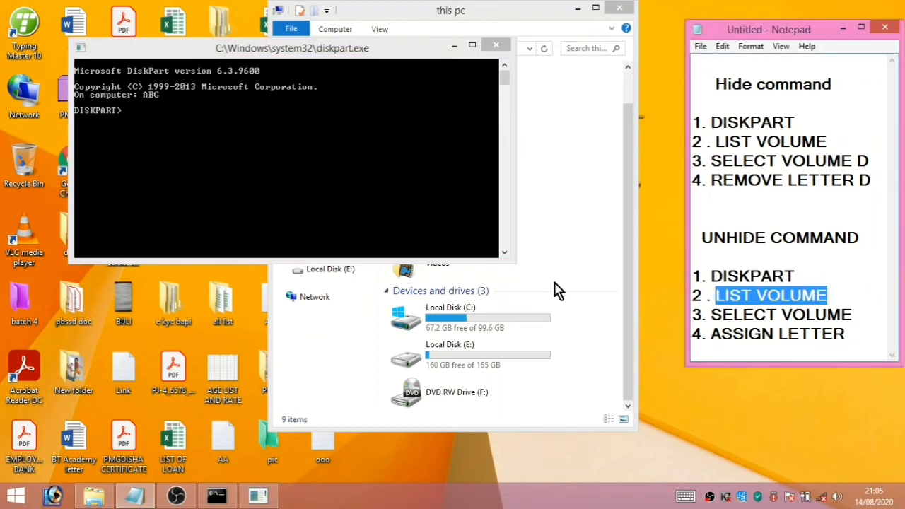
left_click(134, 121)
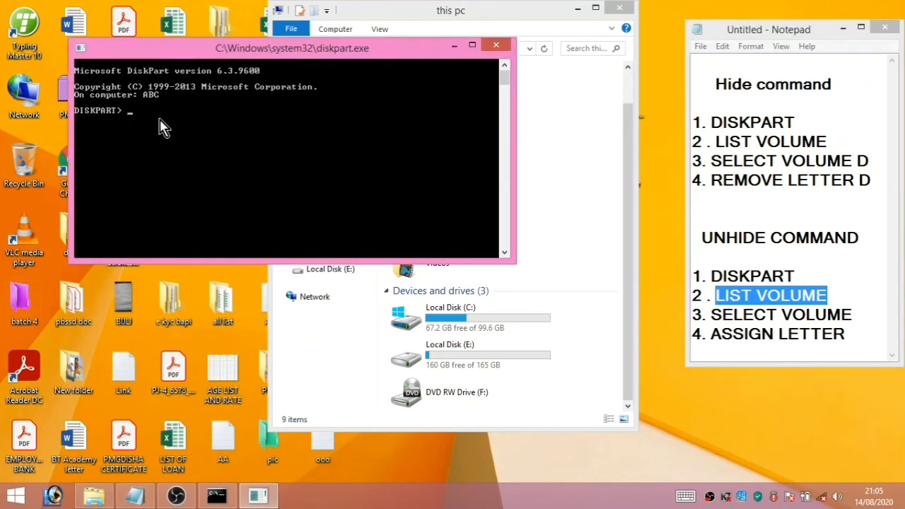
type("LI")
type("ST V")
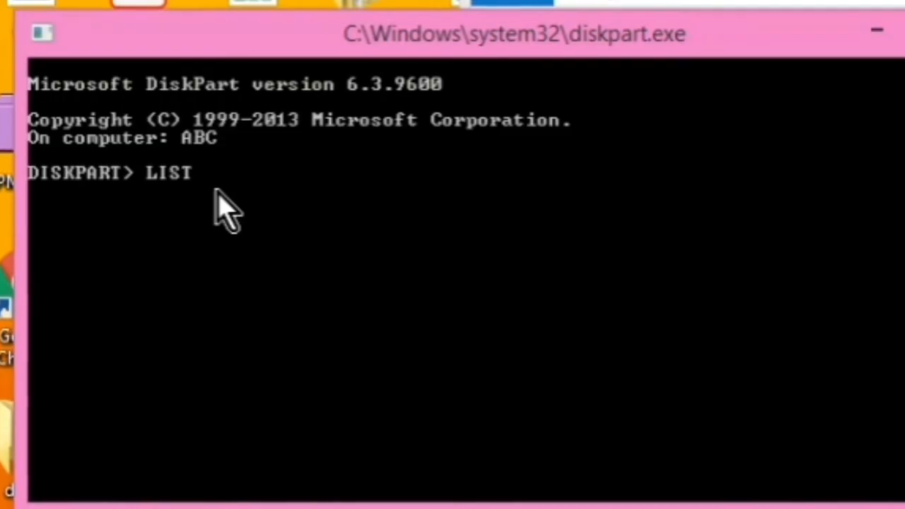
type("OLUME")
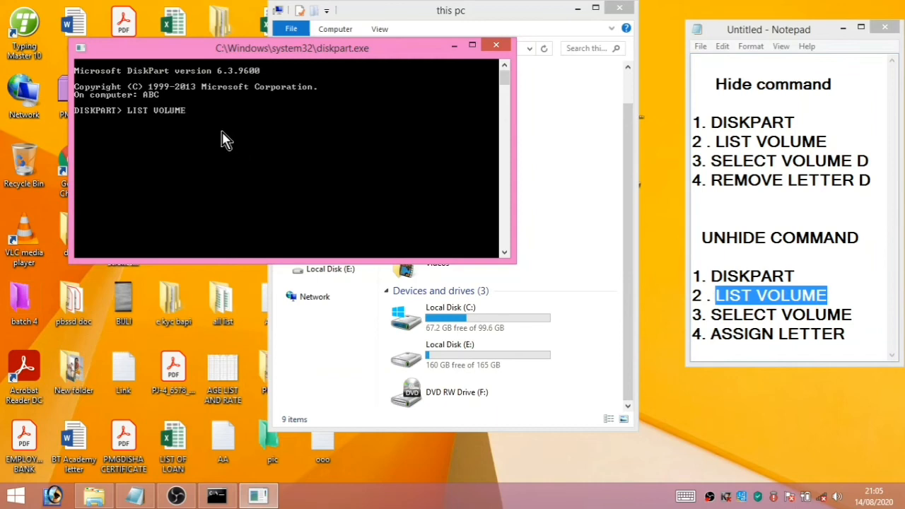
key("Return")
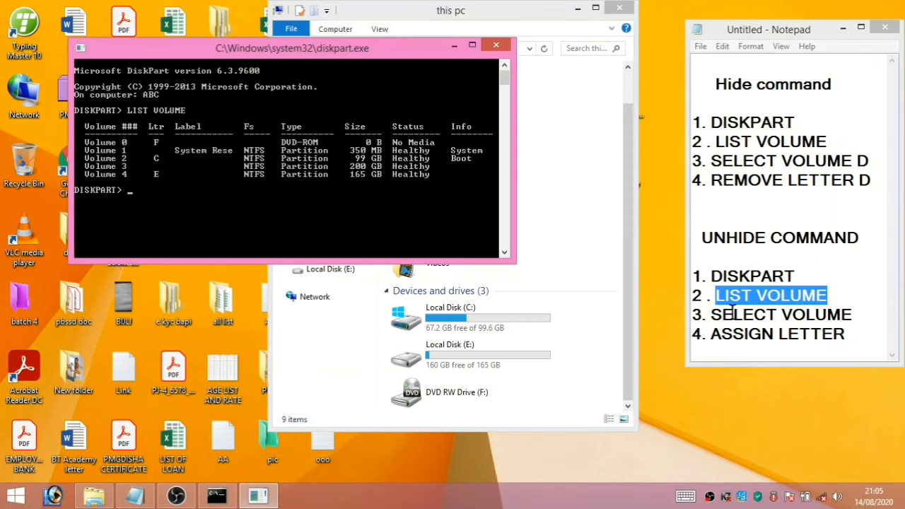
Add 3 to the SELECT VOLUME line of the unhide notes, and try SELECT VOLUME D in DiskPart.
left_click(764, 320)
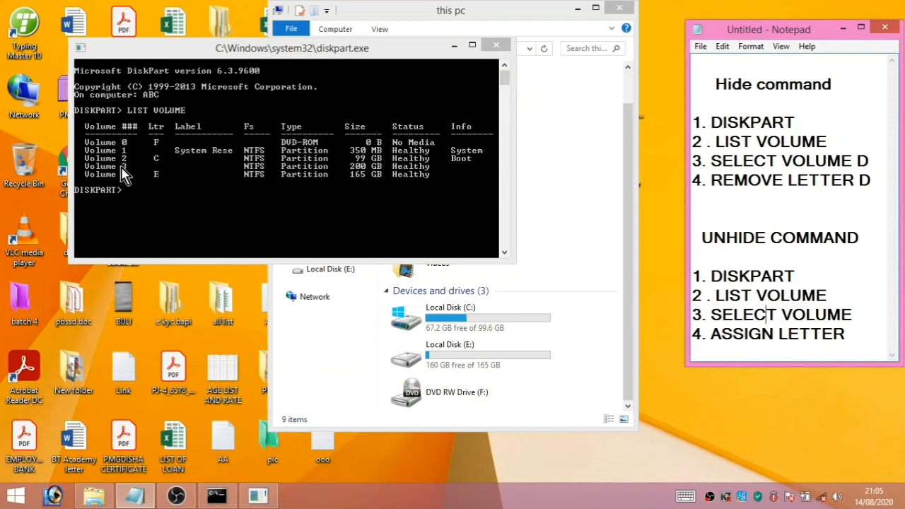
left_click(131, 193)
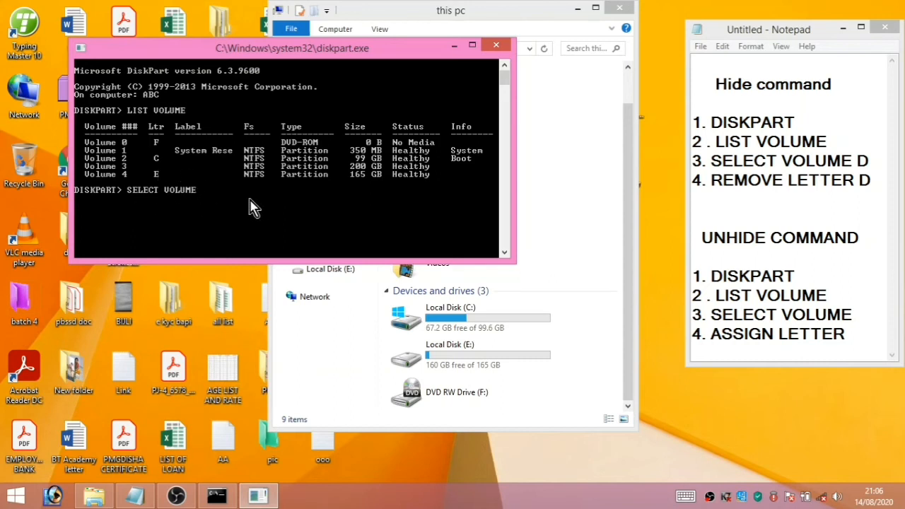
left_click(861, 315)
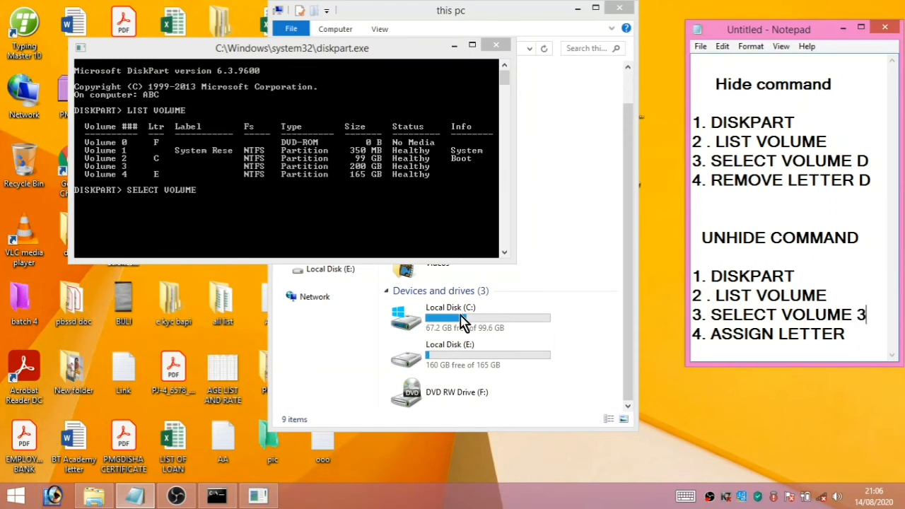
left_click(171, 195)
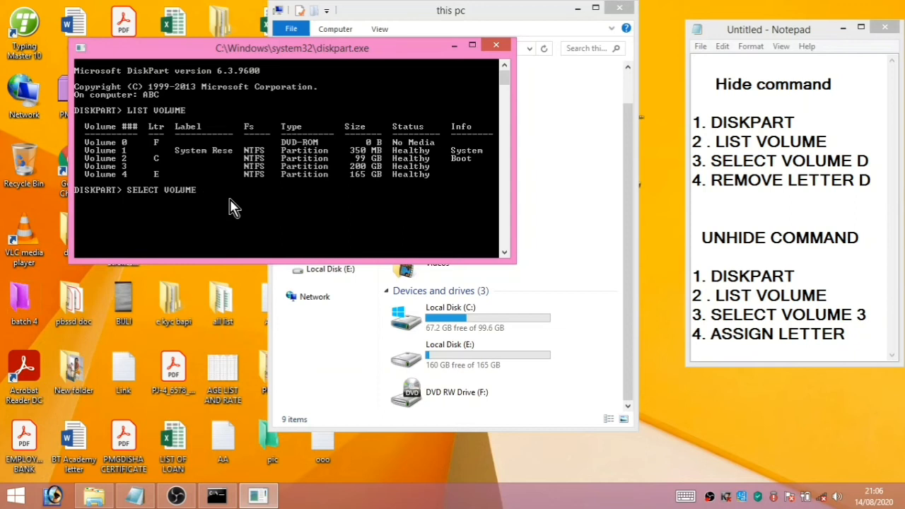
key("Return")
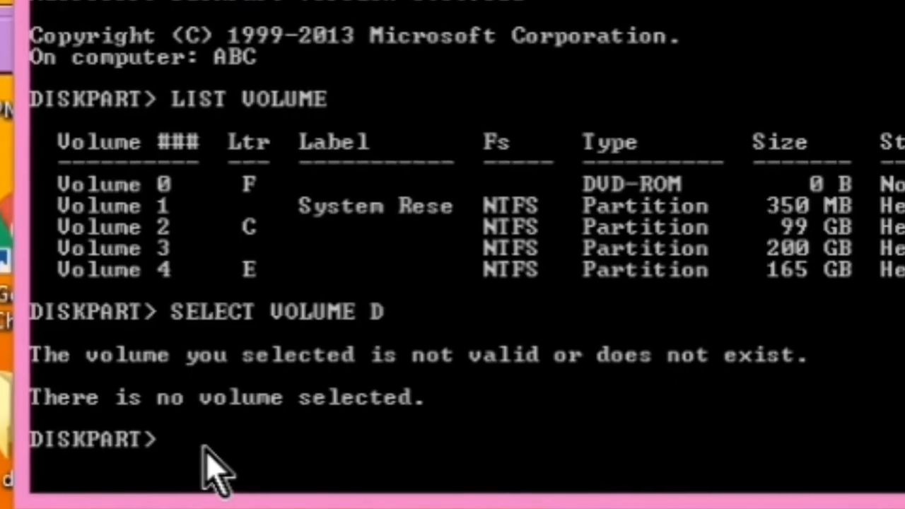
Run SELECT VOLUME 3 in DiskPart to select the volume without a drive letter.
type("SEL")
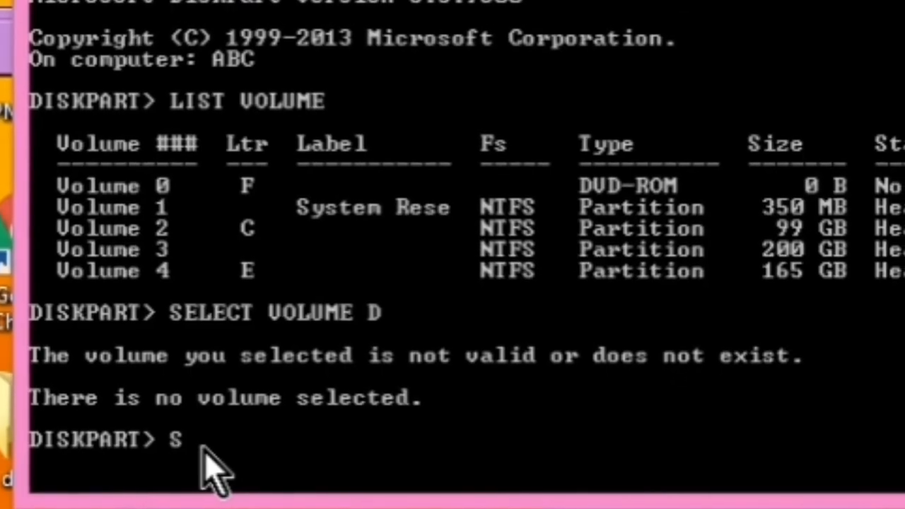
type("ECT")
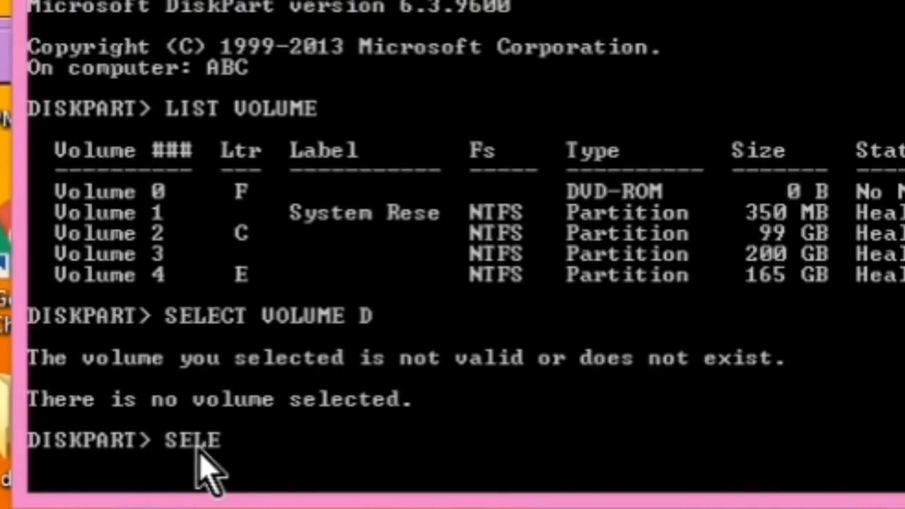
type(" VOU")
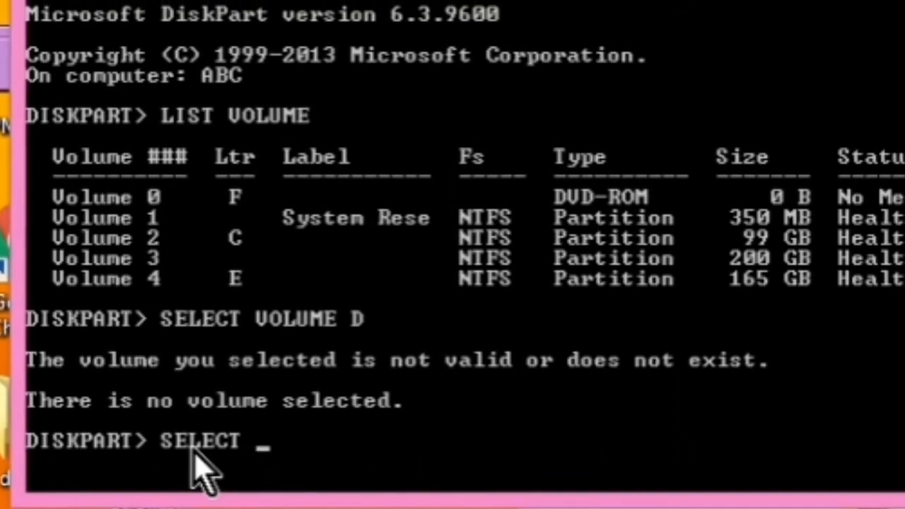
type("LM")
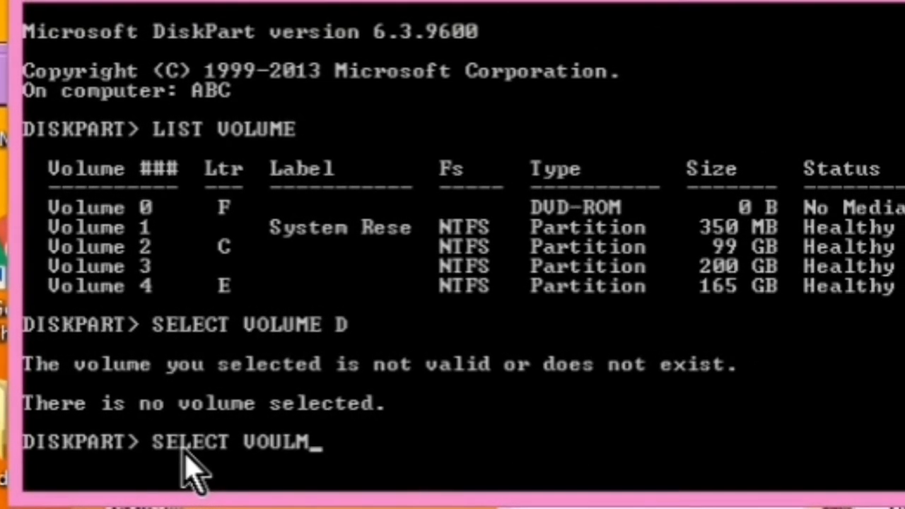
key("BackSpace")
key("BackSpace")
key("BackSpace")
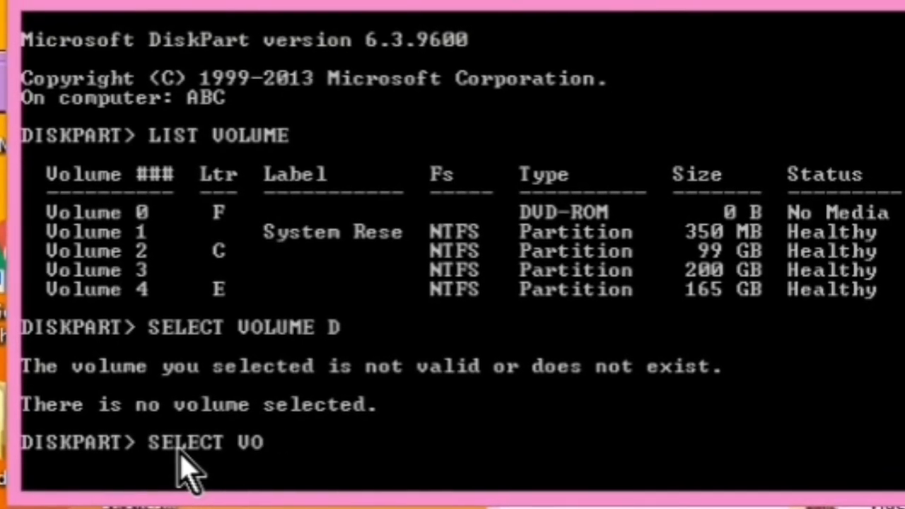
type("LUME ")
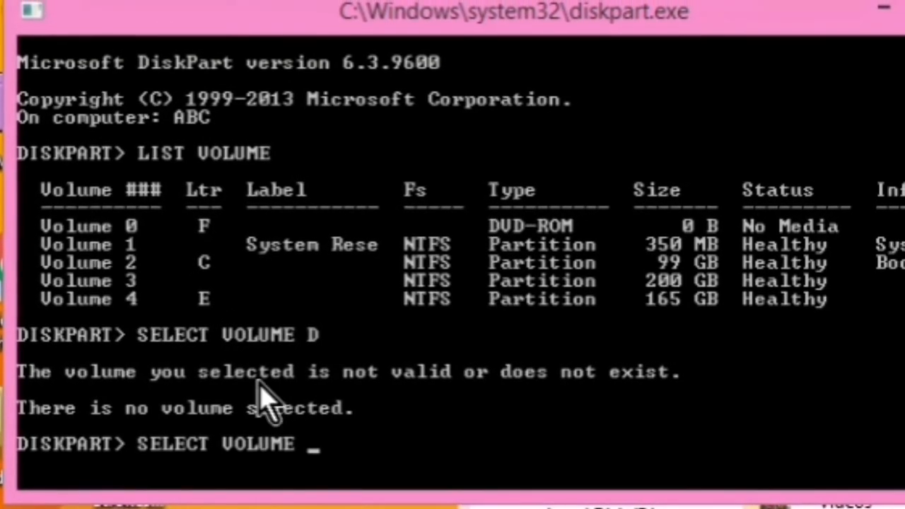
type("3")
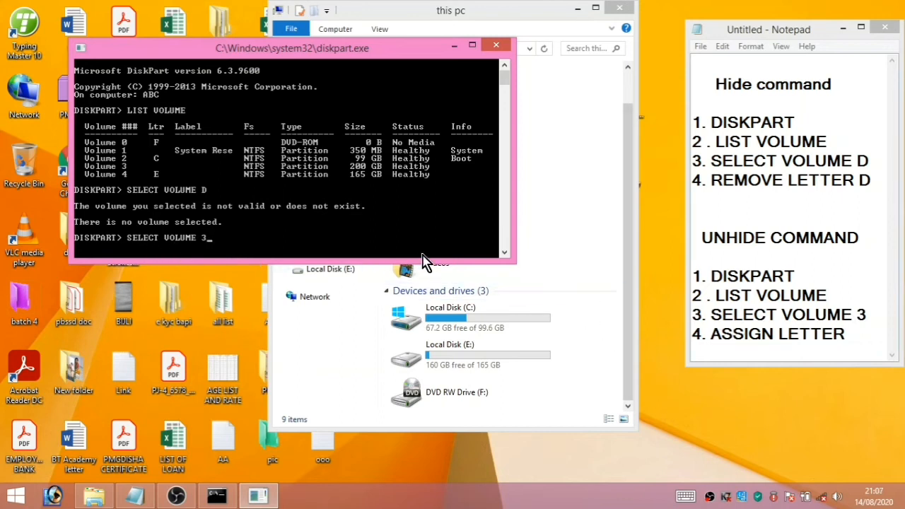
key("Return")
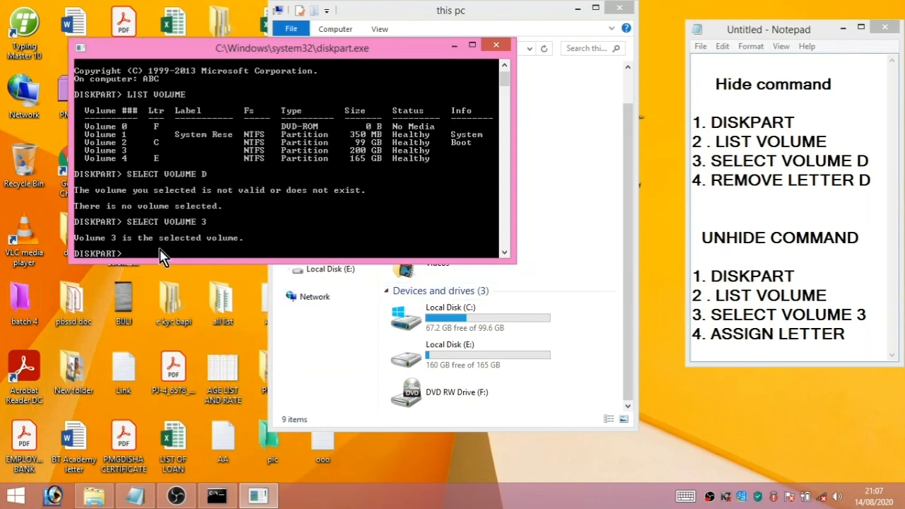
Run ASSIGN LETTER D in DiskPart for the selected volume, and add D to the ASSIGN LETTER line of the unhide notes.
type("SSIG")
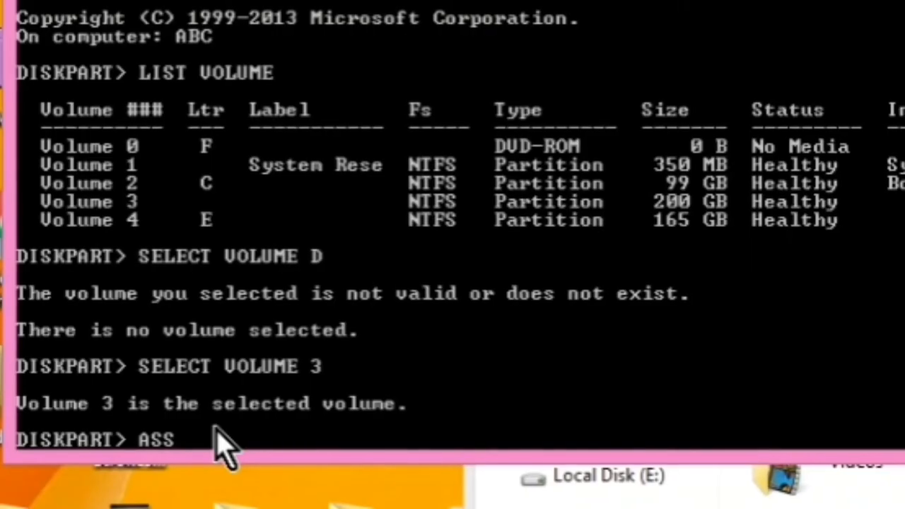
type("N")
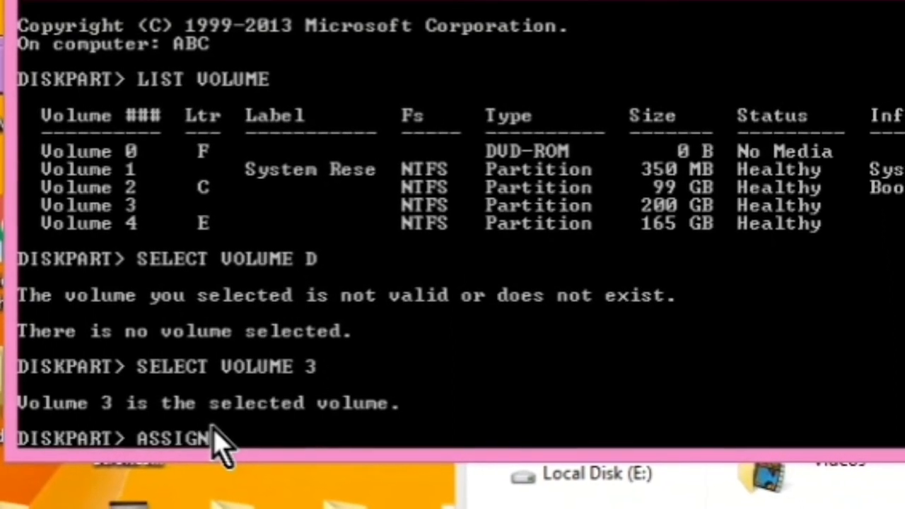
type(" LETTER")
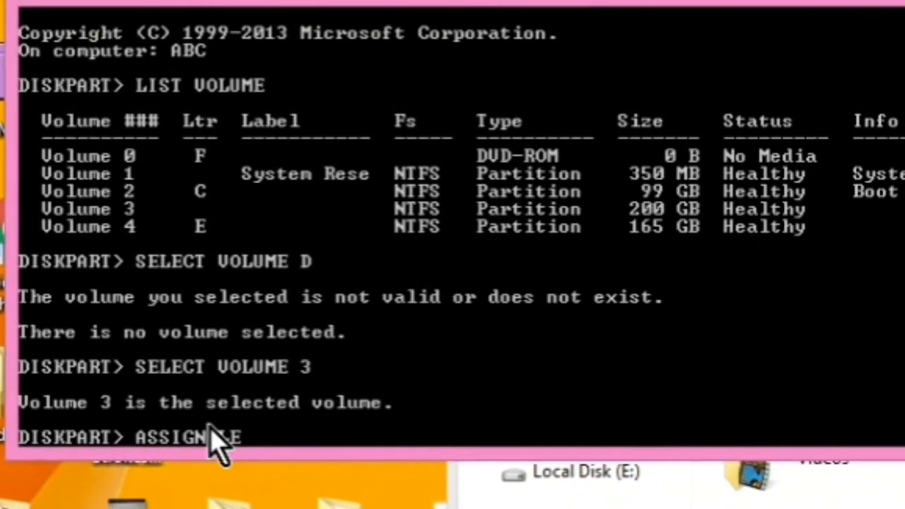
type(" D")
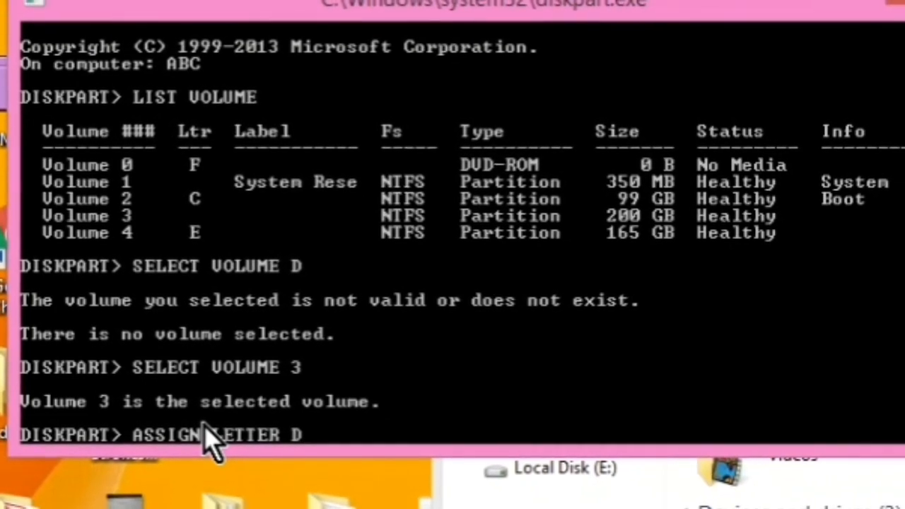
key("Return")
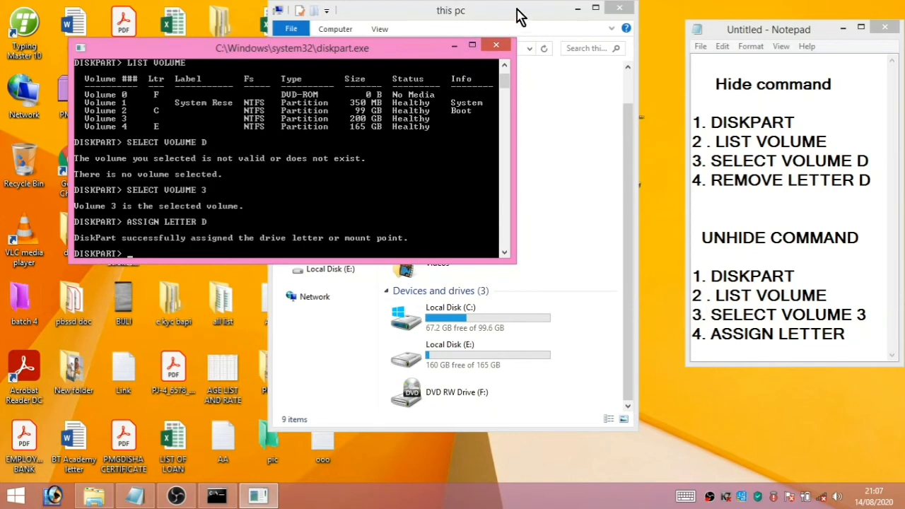
left_click(853, 338)
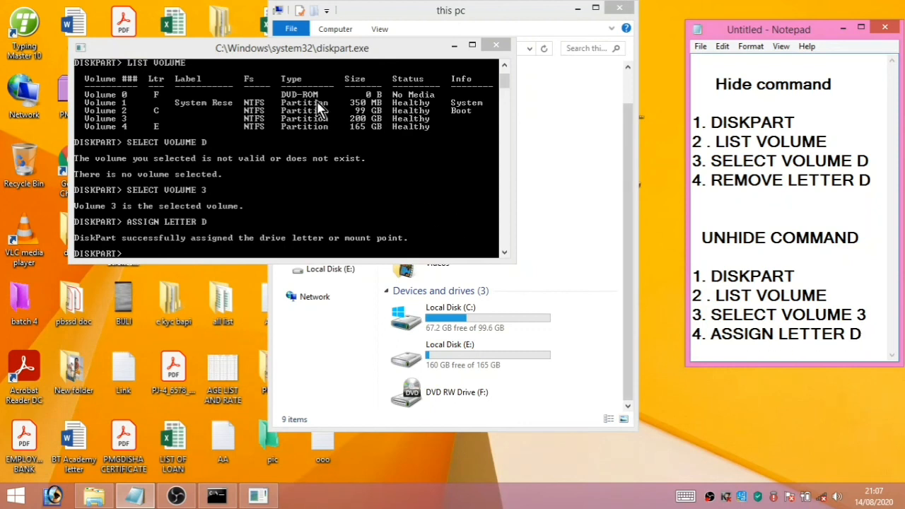
Bring the this pc window forward, maximize it and refresh its list of drives.
left_click(404, 7)
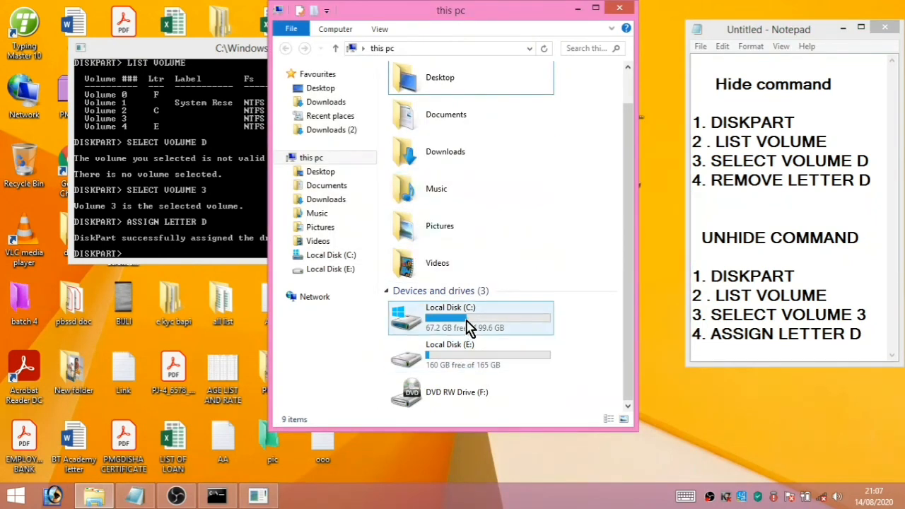
right_click(587, 252)
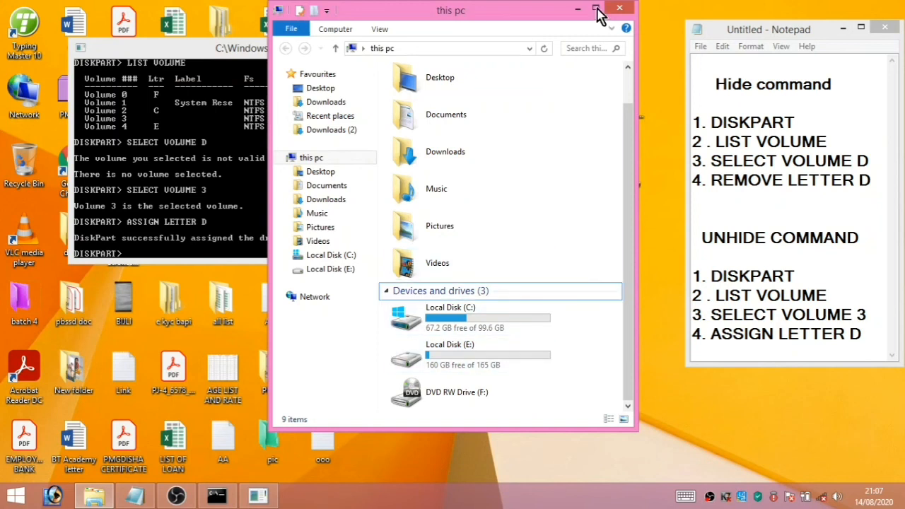
left_click(596, 9)
right_click(433, 285)
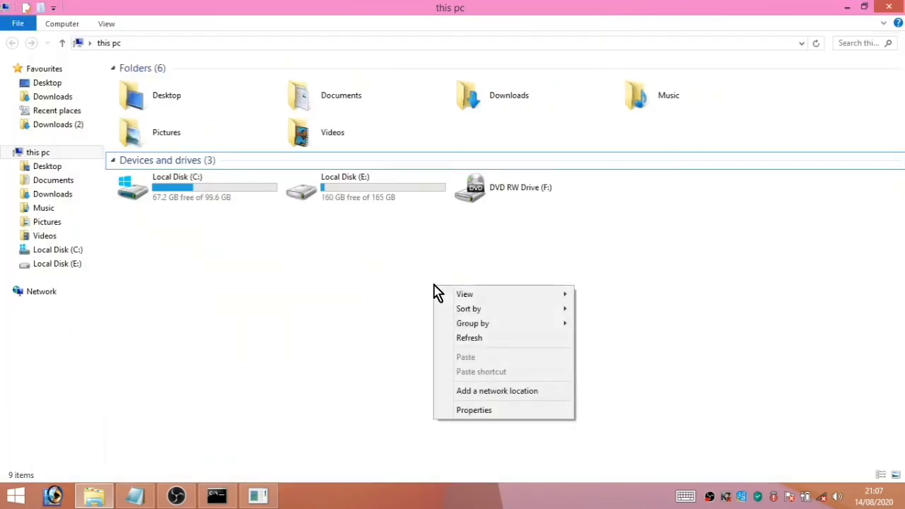
left_click(463, 337)
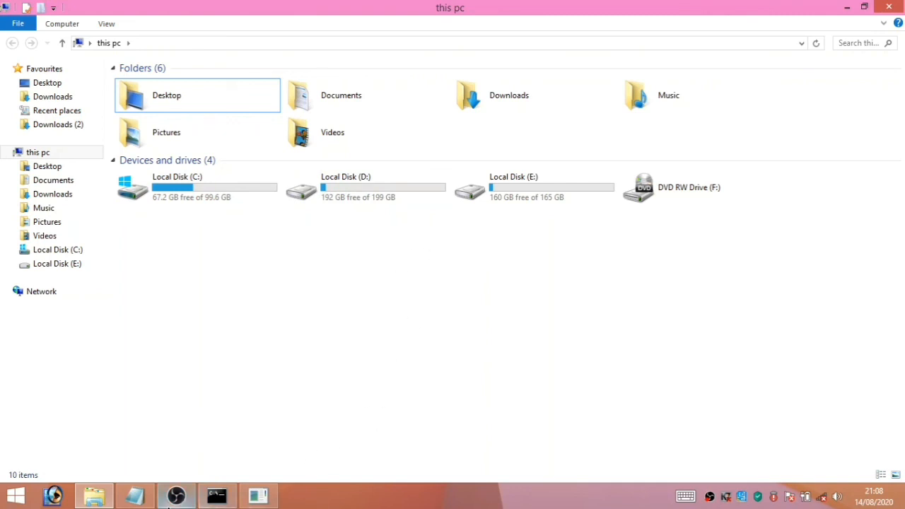
Review the hide and unhide command notes in Notepad once more, and minimize the Notepad window.
left_click(139, 495)
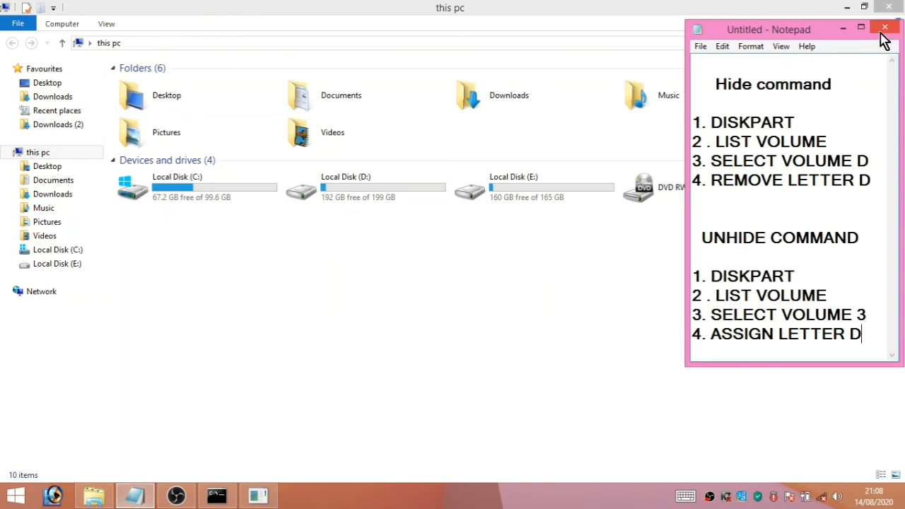
left_click(843, 29)
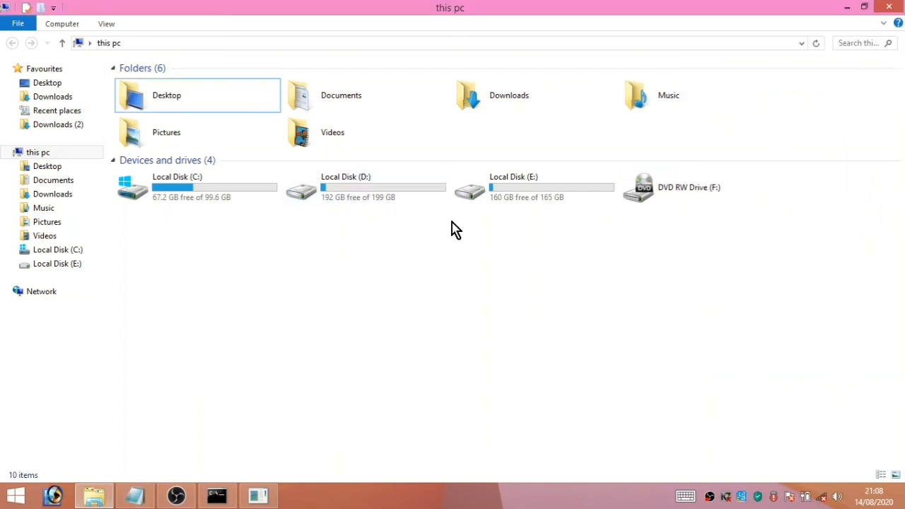